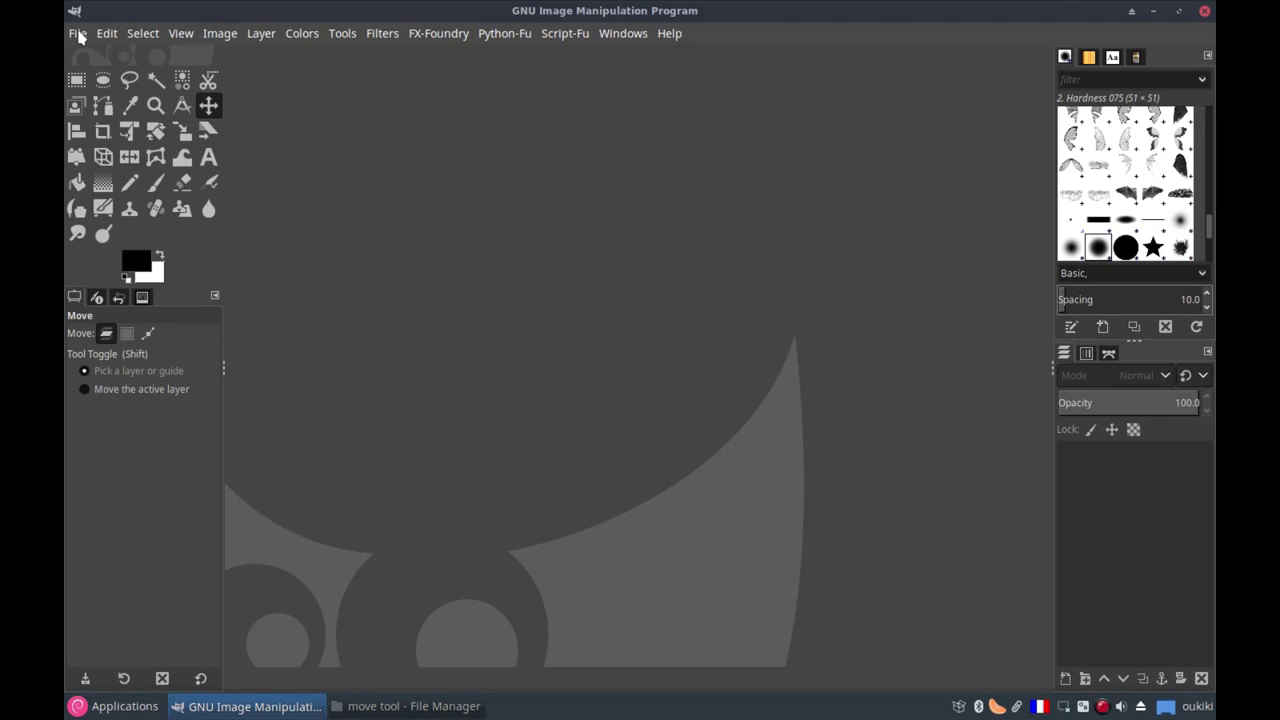
Start a new image from the 1280×720 (HD 720p) template
click(78, 35)
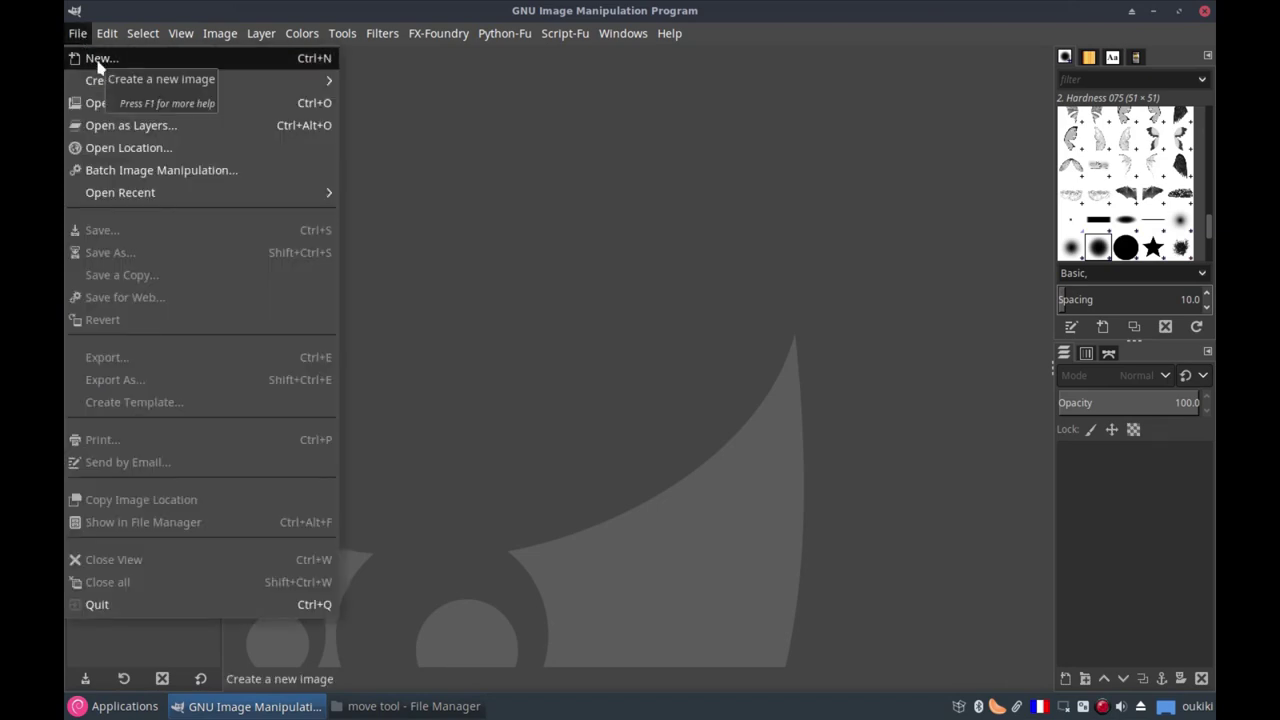
click(100, 60)
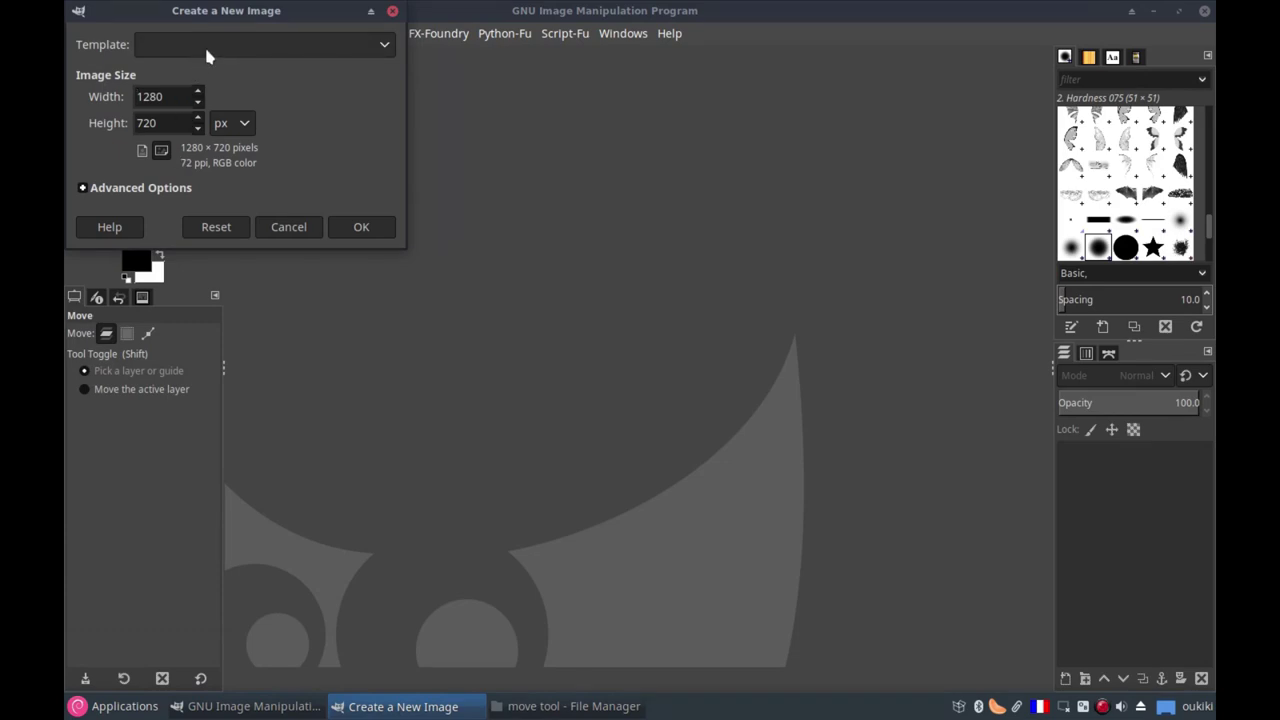
click(206, 48)
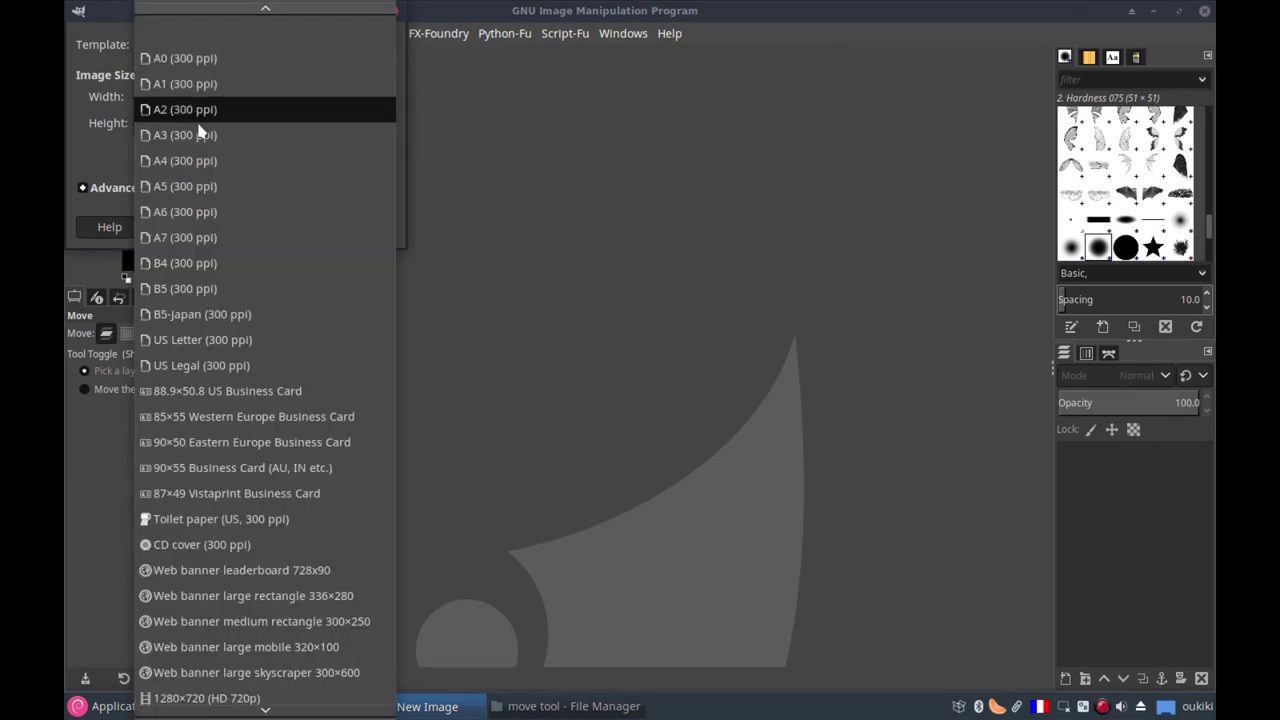
scroll(213, 484, down, 1)
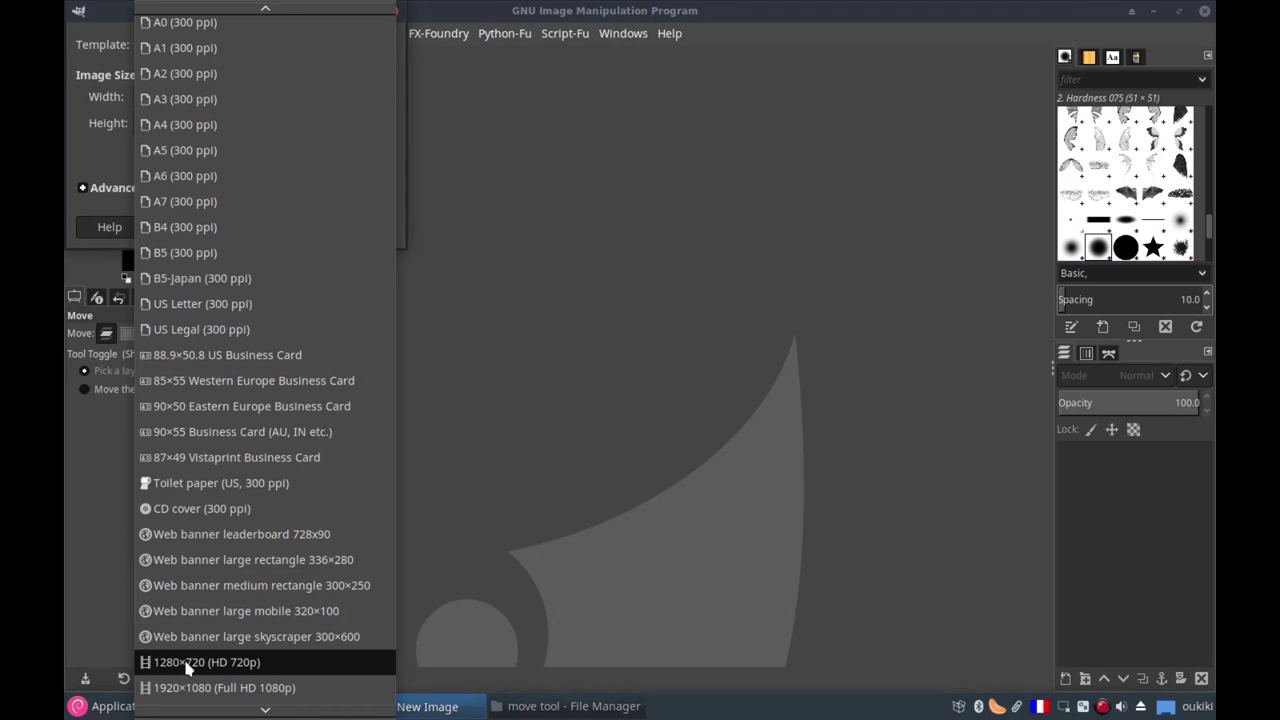
click(188, 668)
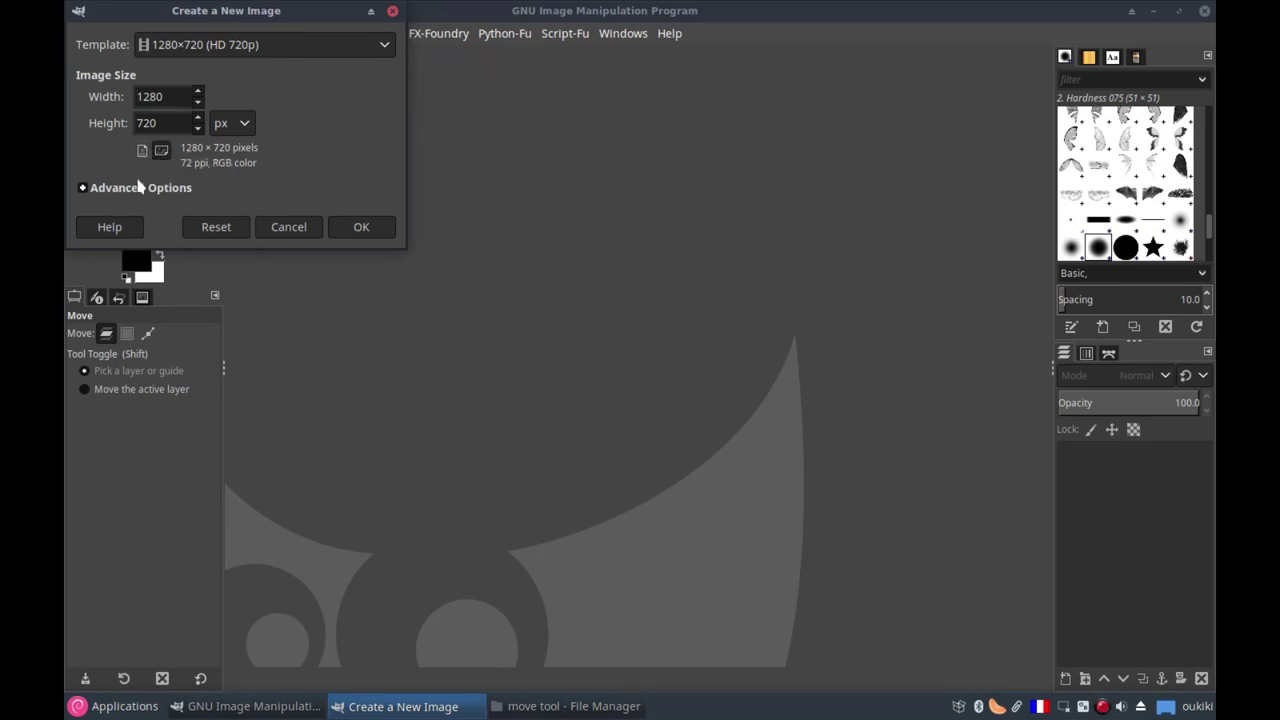
Set the Advanced Options fill to Transparency and create the image
click(139, 191)
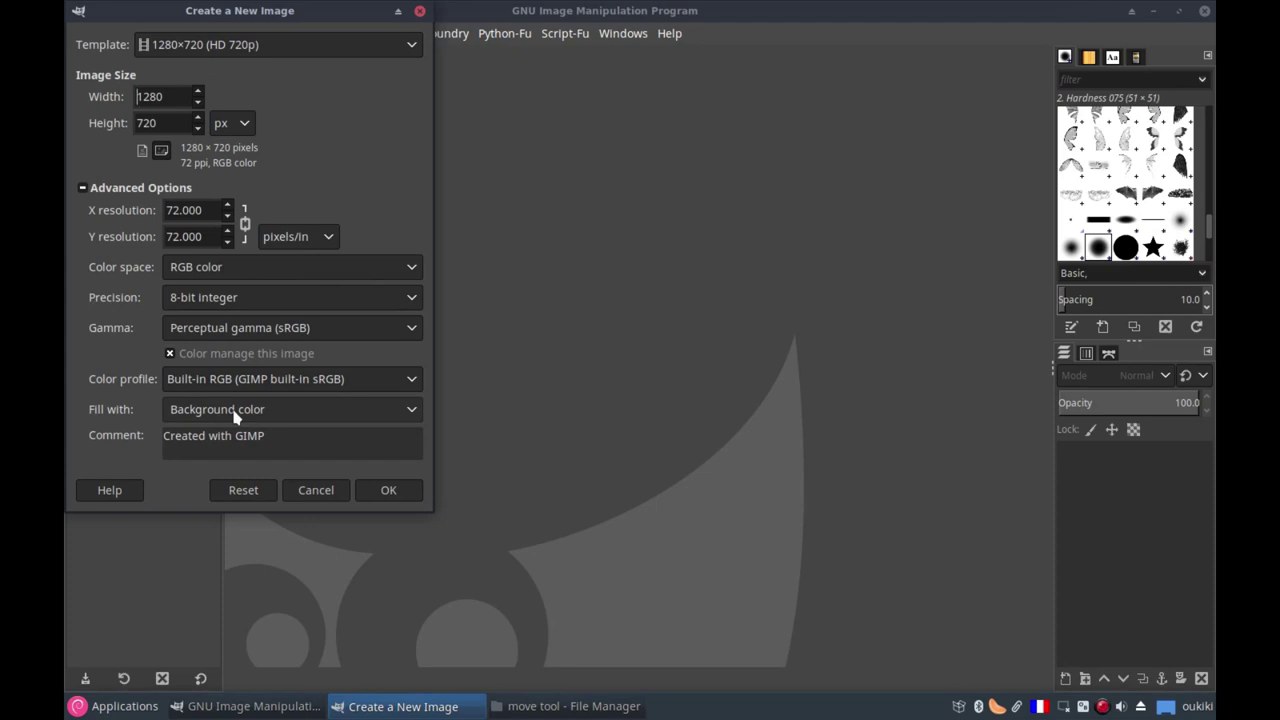
click(235, 413)
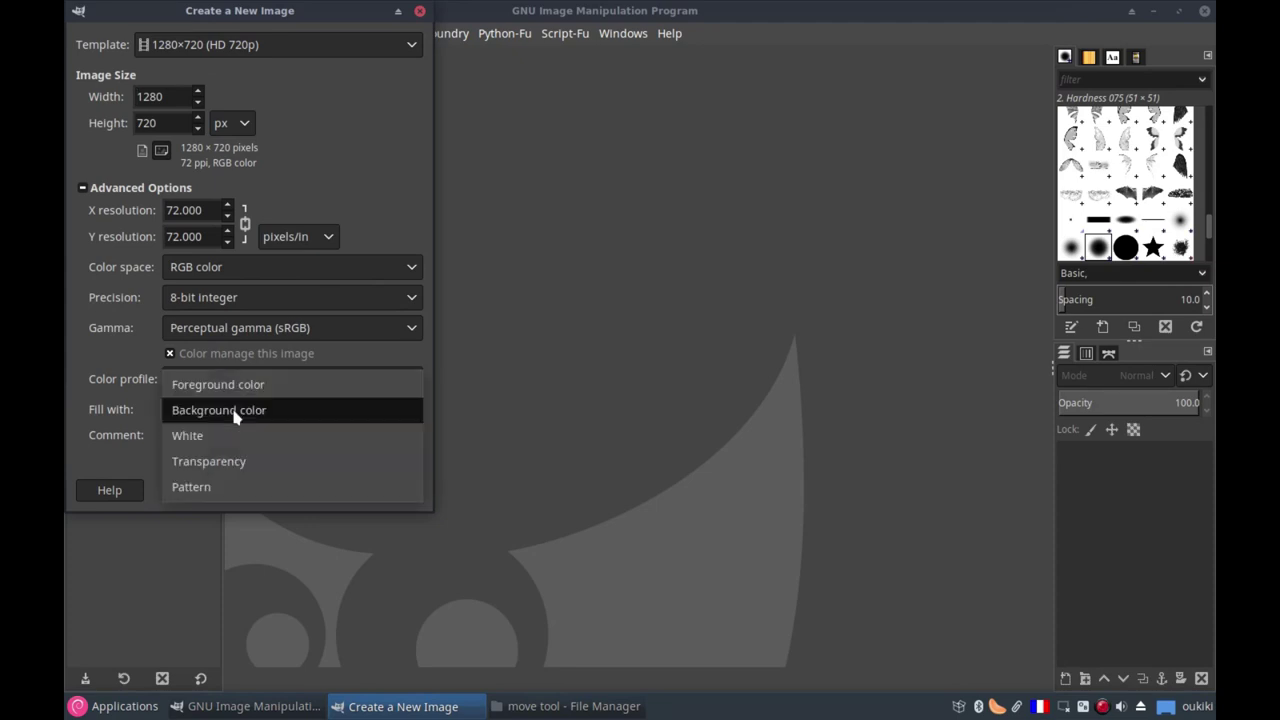
click(230, 463)
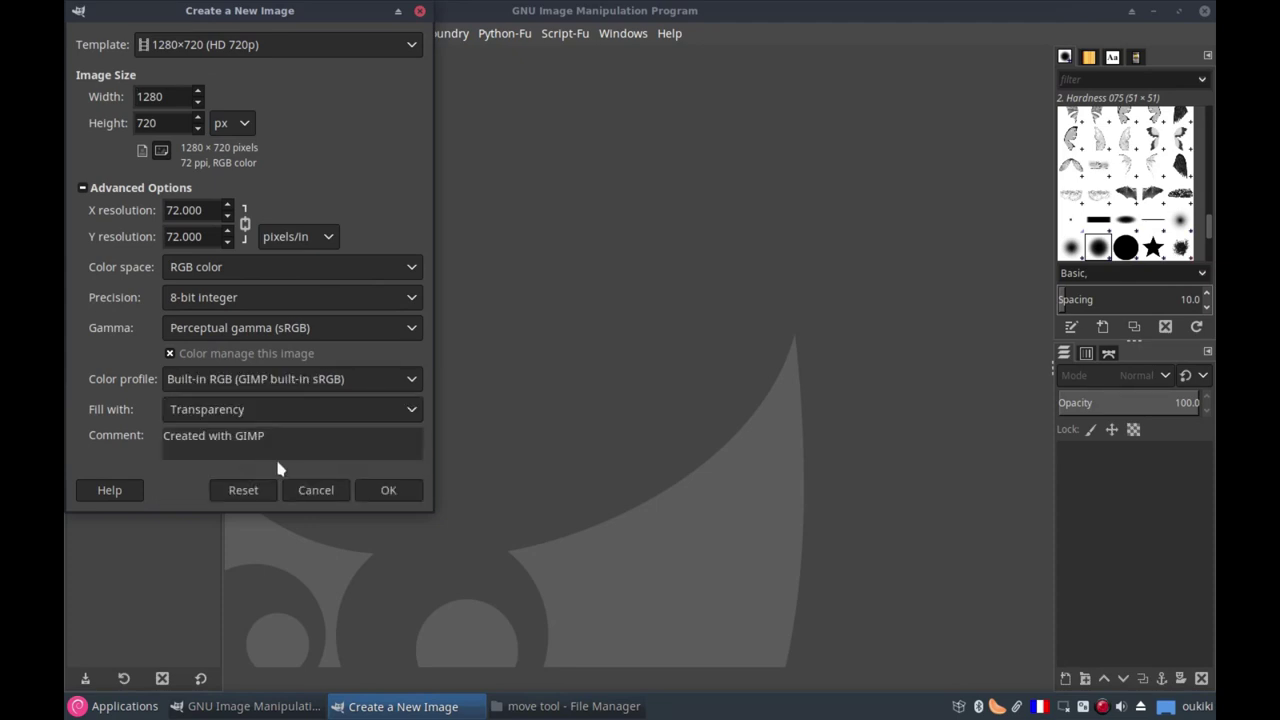
click(386, 490)
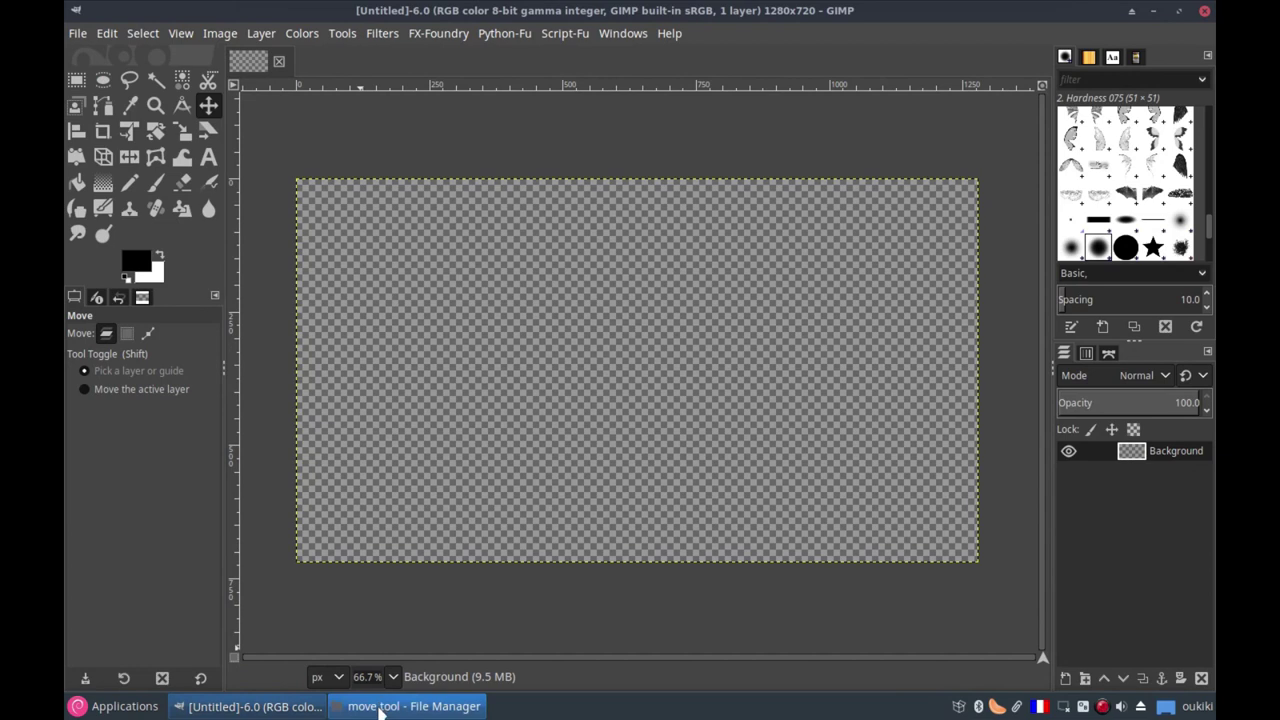
Drag SAM_3616.JPG from the file manager onto the canvas as a layer, then zoom out
click(380, 710)
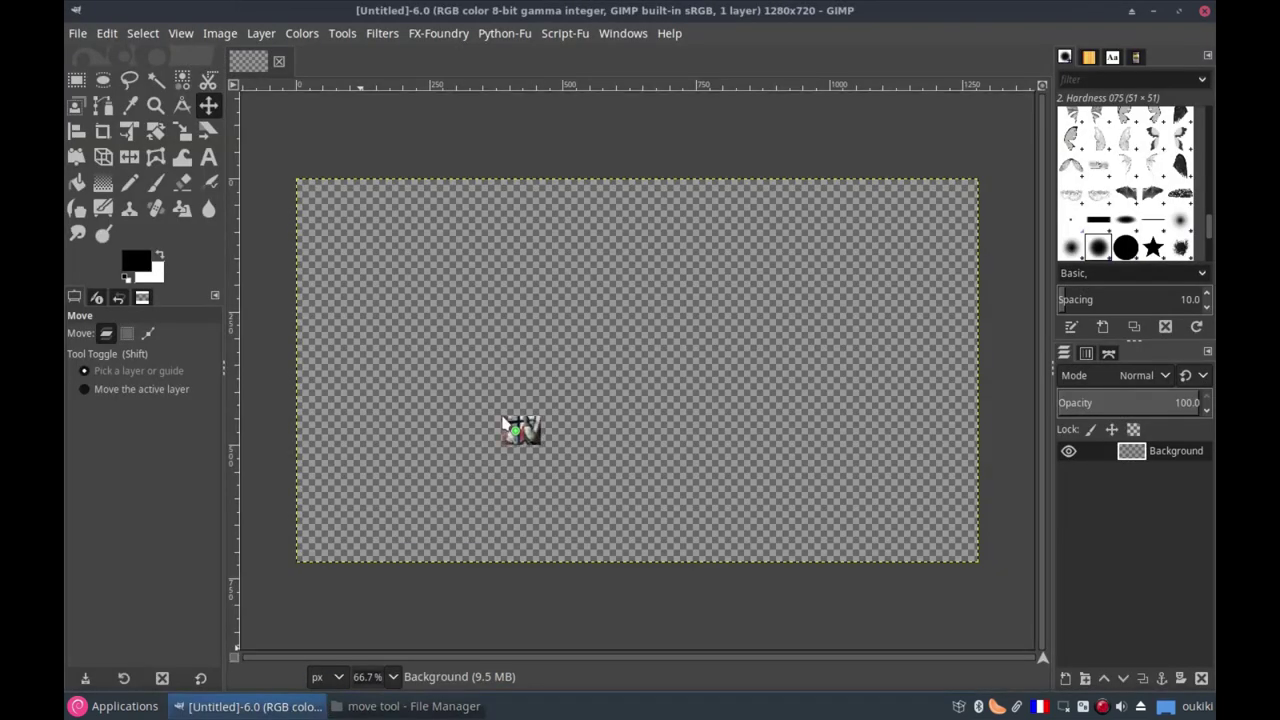
drag(310, 716, 505, 440)
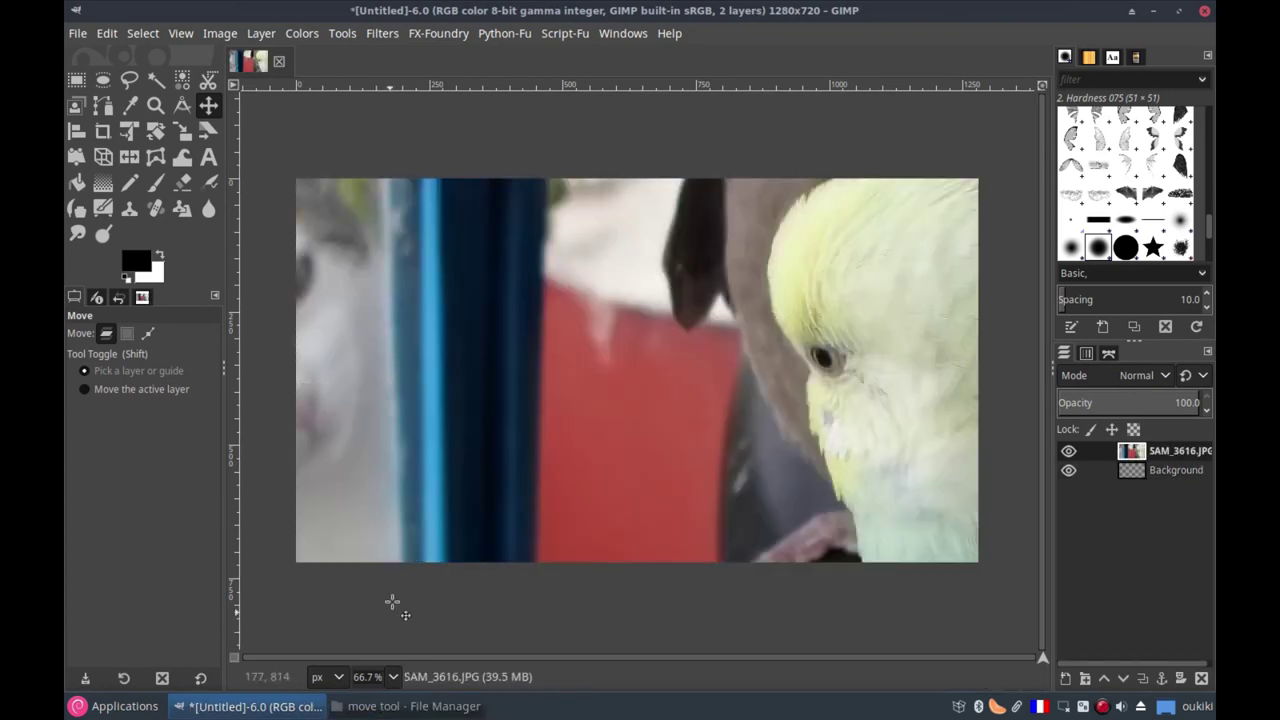
scroll(505, 452, down, 1)
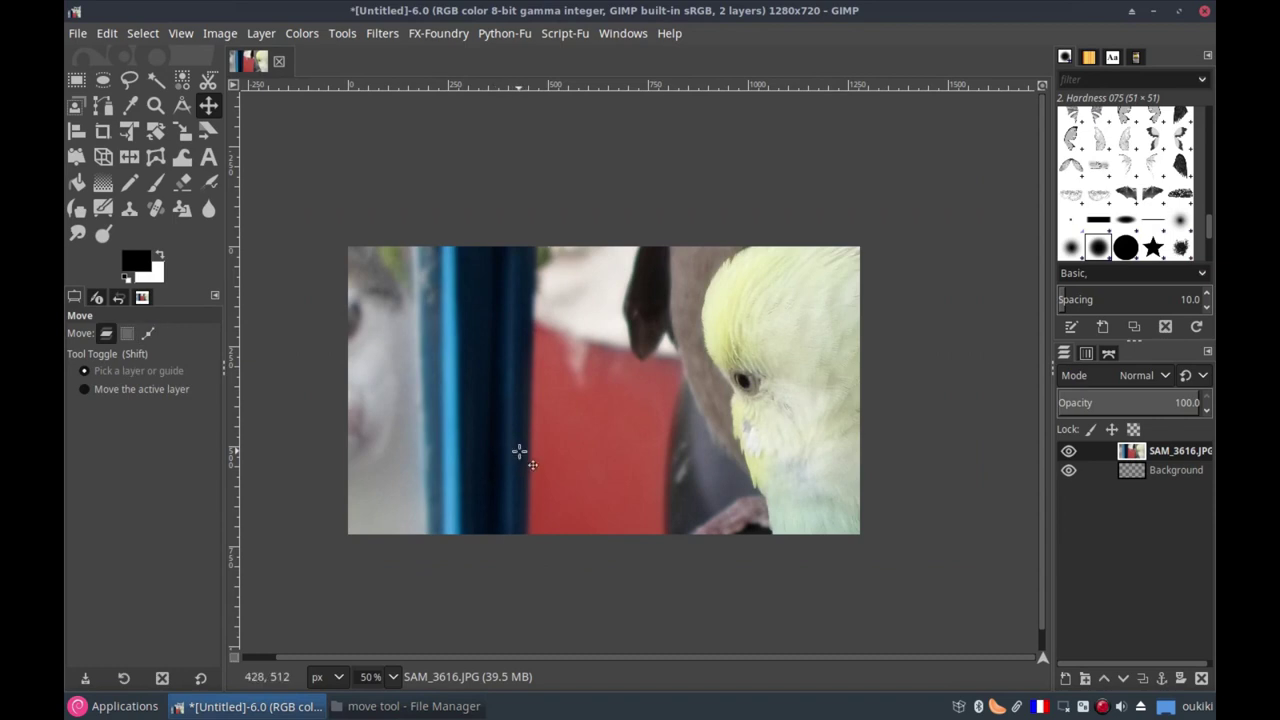
Scale the SAM_3616.JPG layer to width 1280 and height 720, with the chain unlinked
right_click(1160, 458)
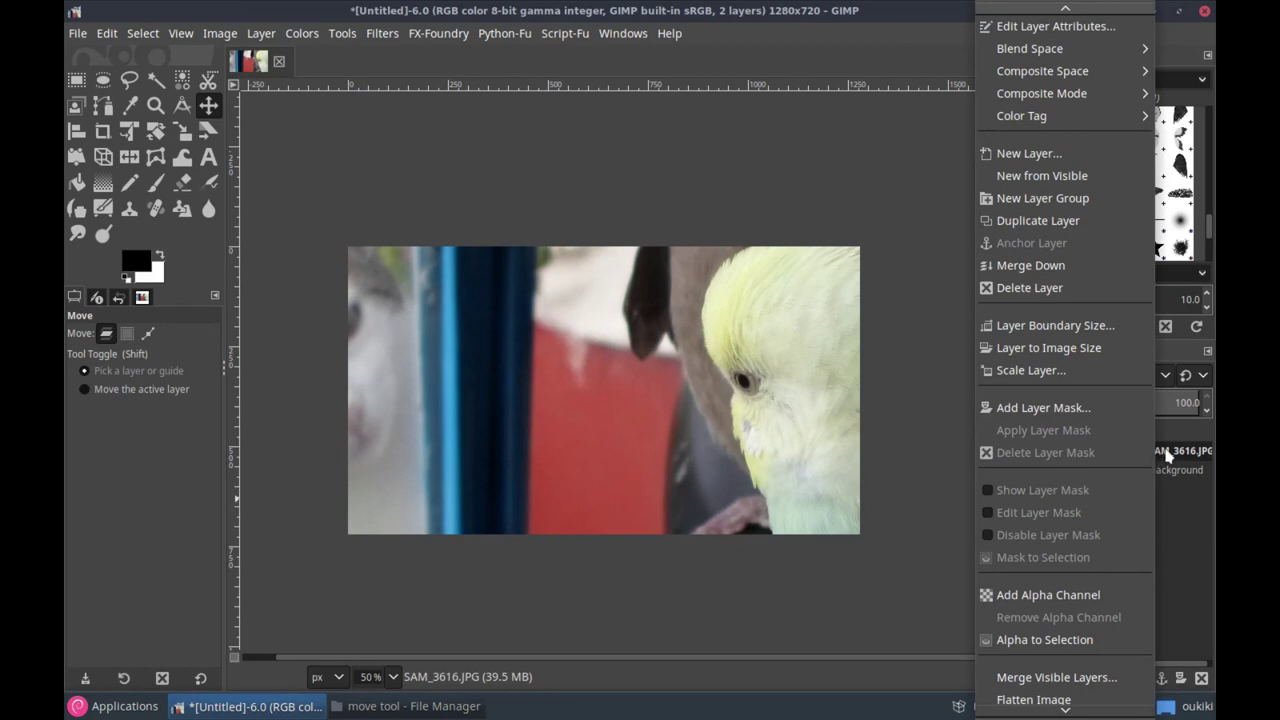
click(1068, 372)
drag(1035, 262, 783, 196)
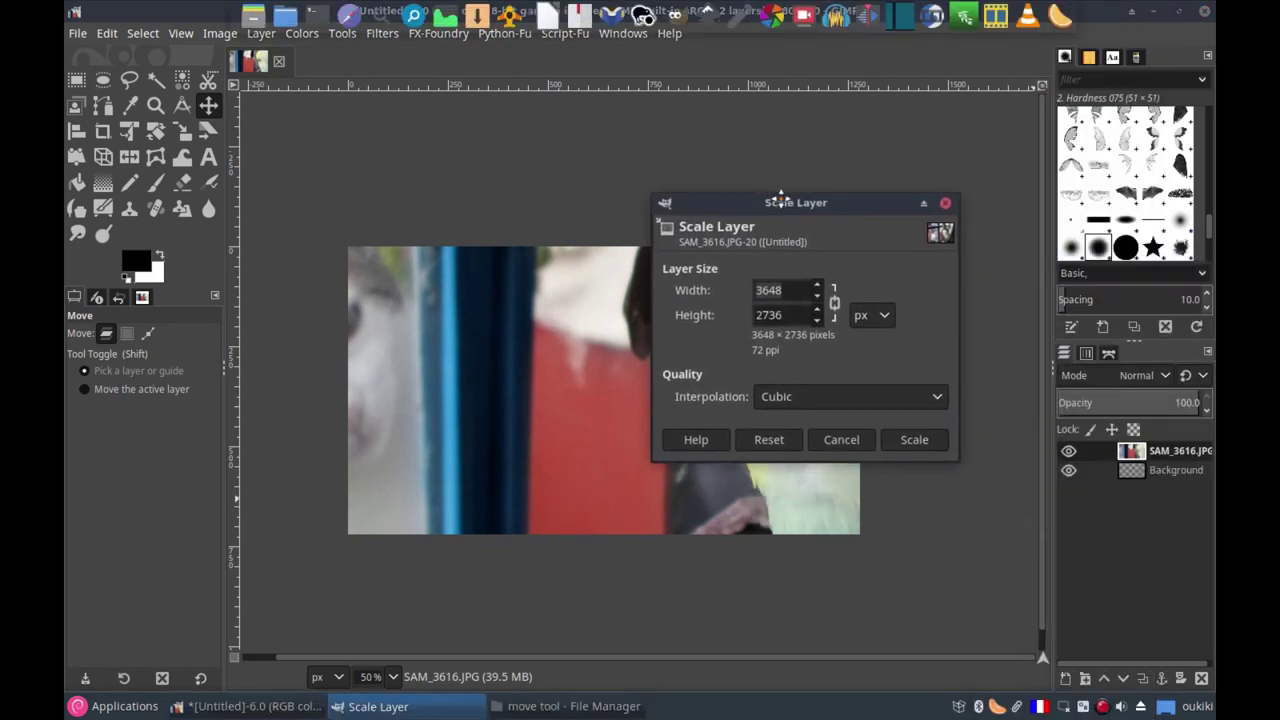
click(837, 294)
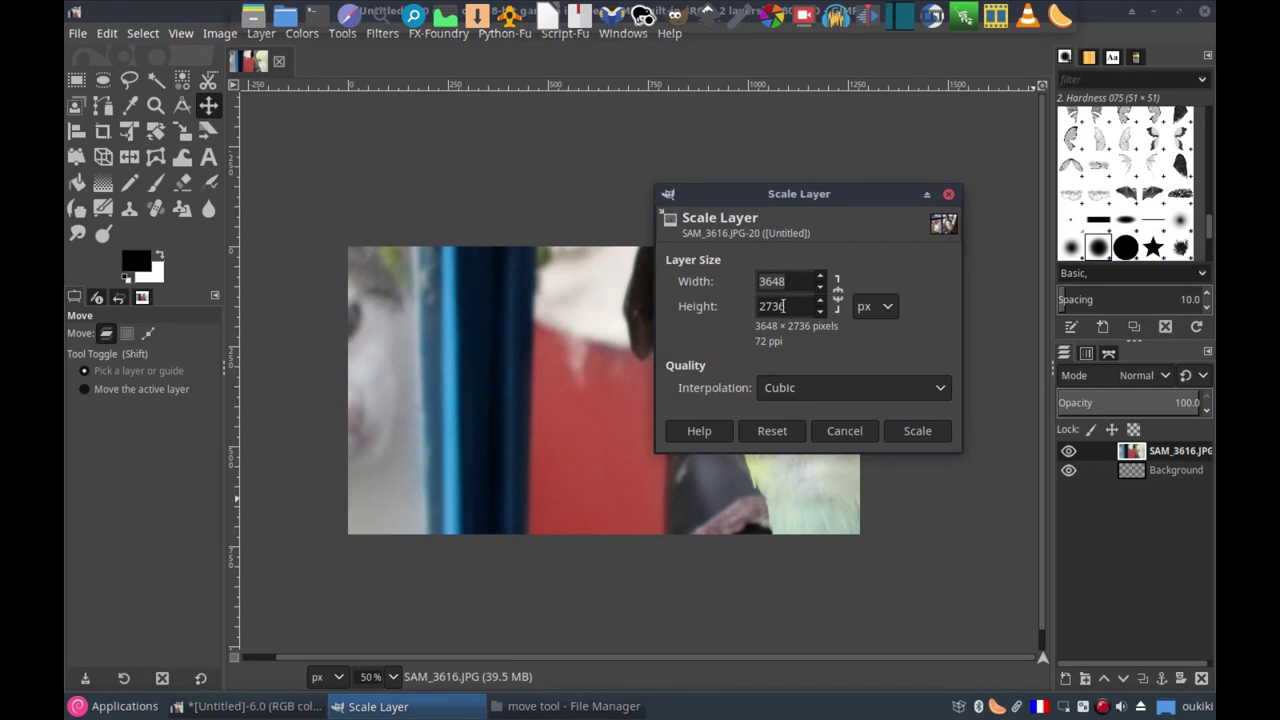
drag(792, 284, 664, 268)
text(1280)
key(Tab)
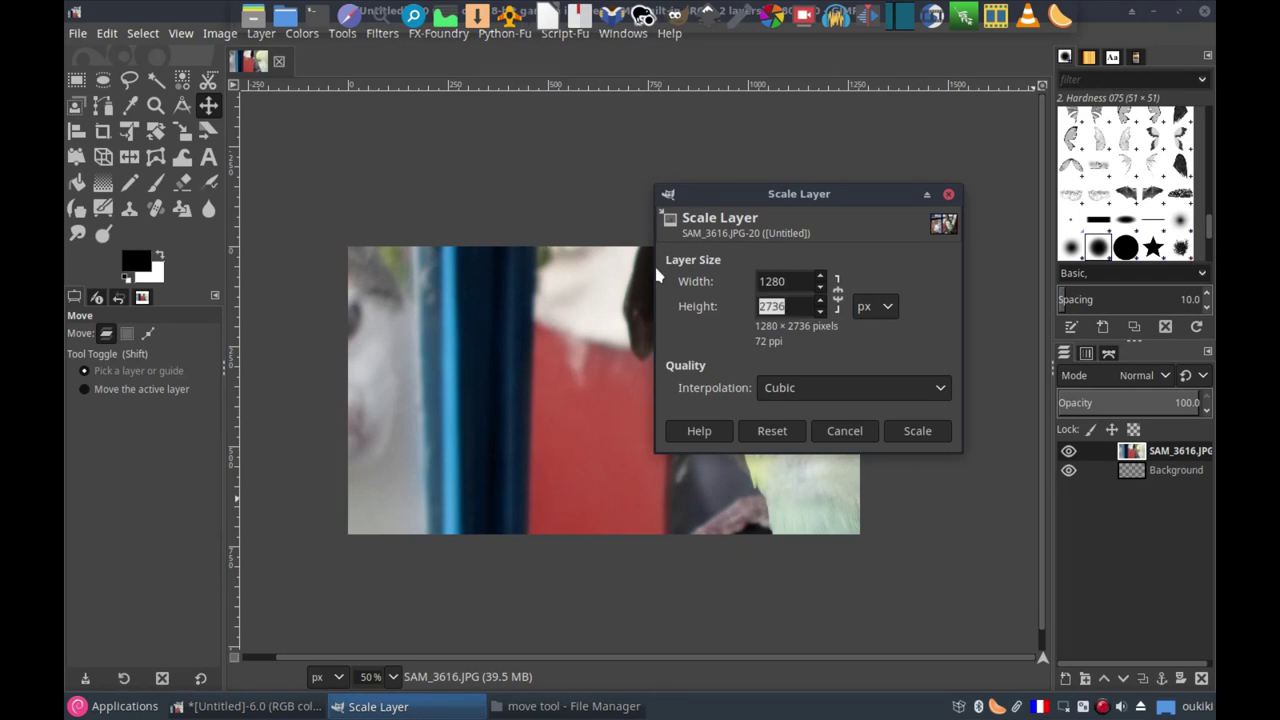
text(720)
click(912, 436)
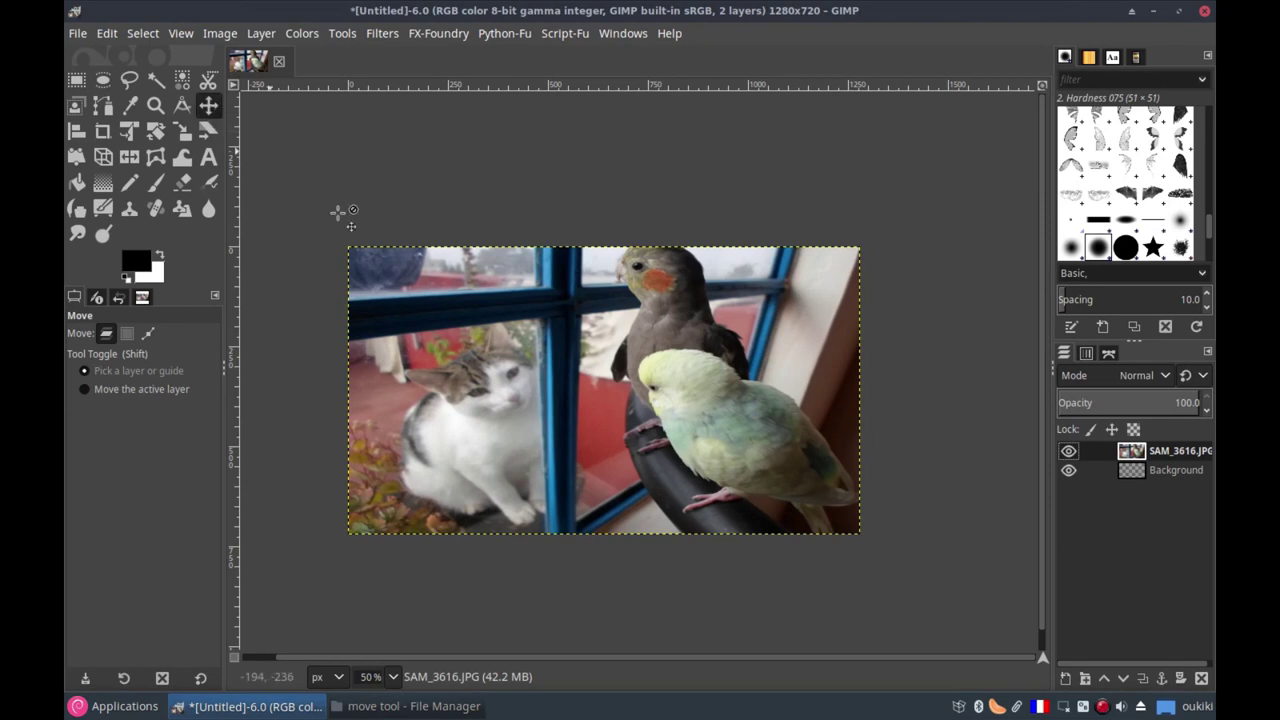
Drag the photo layer up and right with the Move tool, then undo with Ctrl+Z
drag(606, 390, 557, 556)
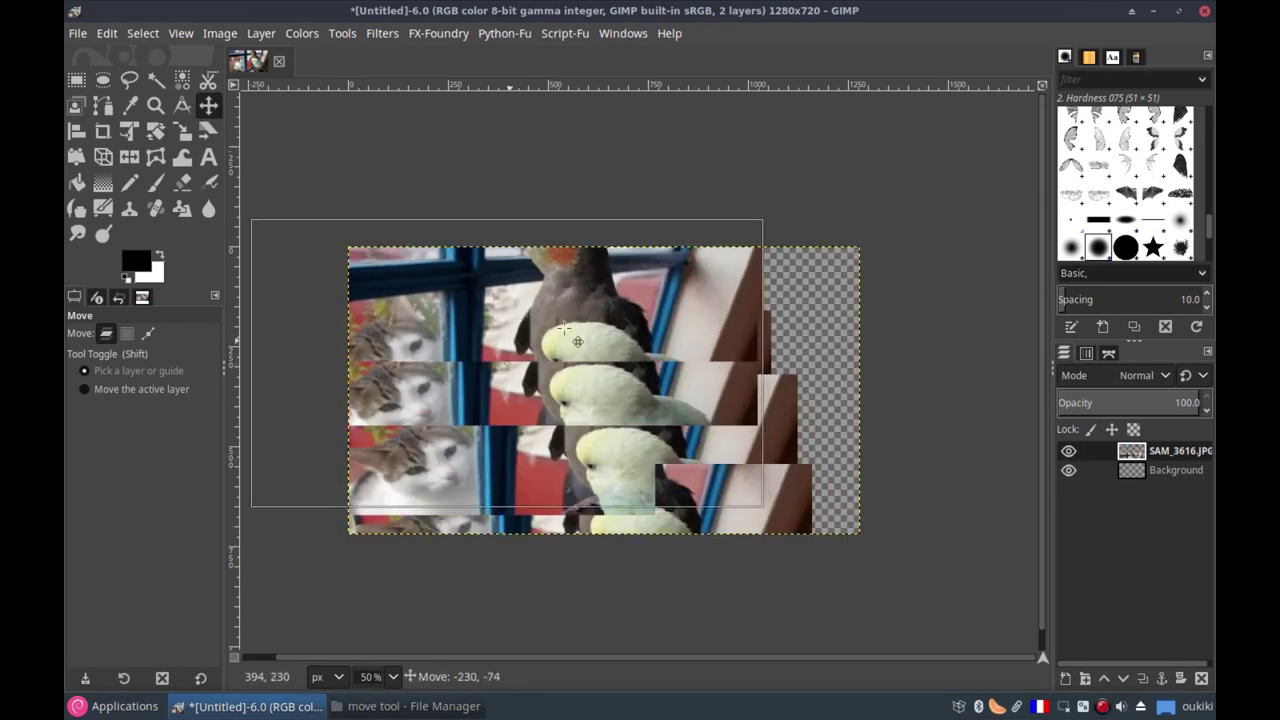
drag(521, 414, 657, 512)
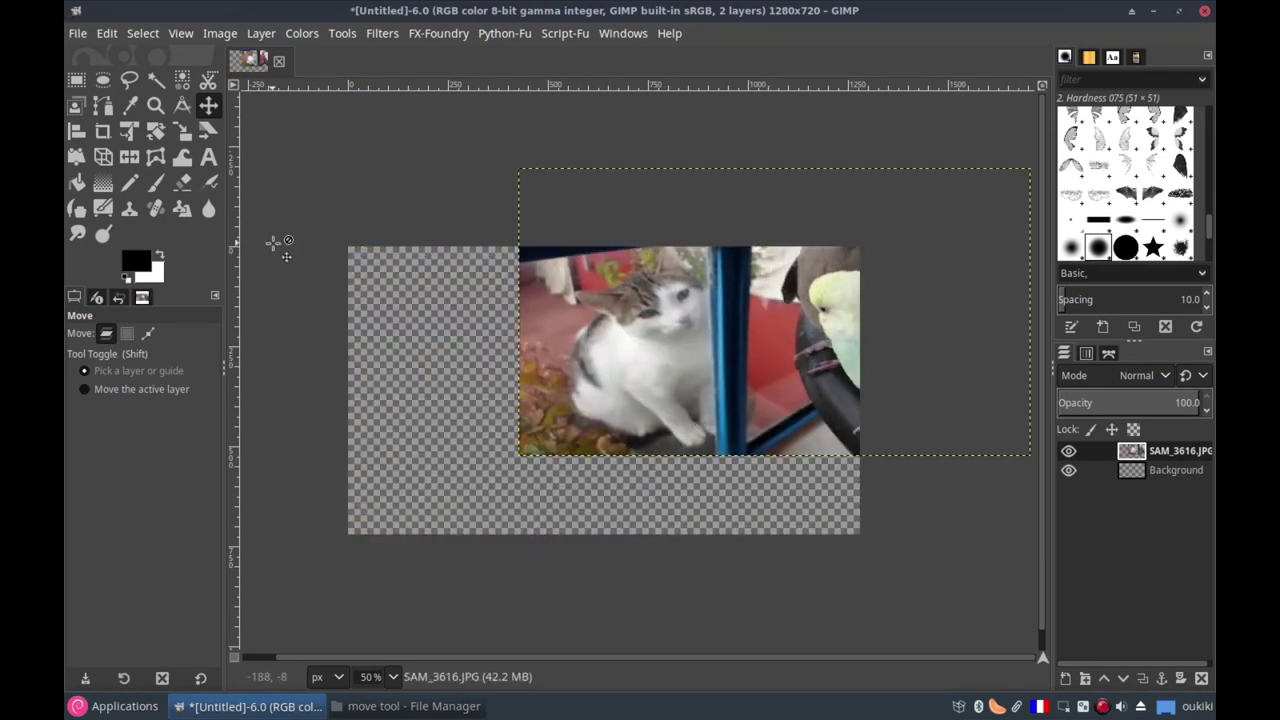
key(shift+m)
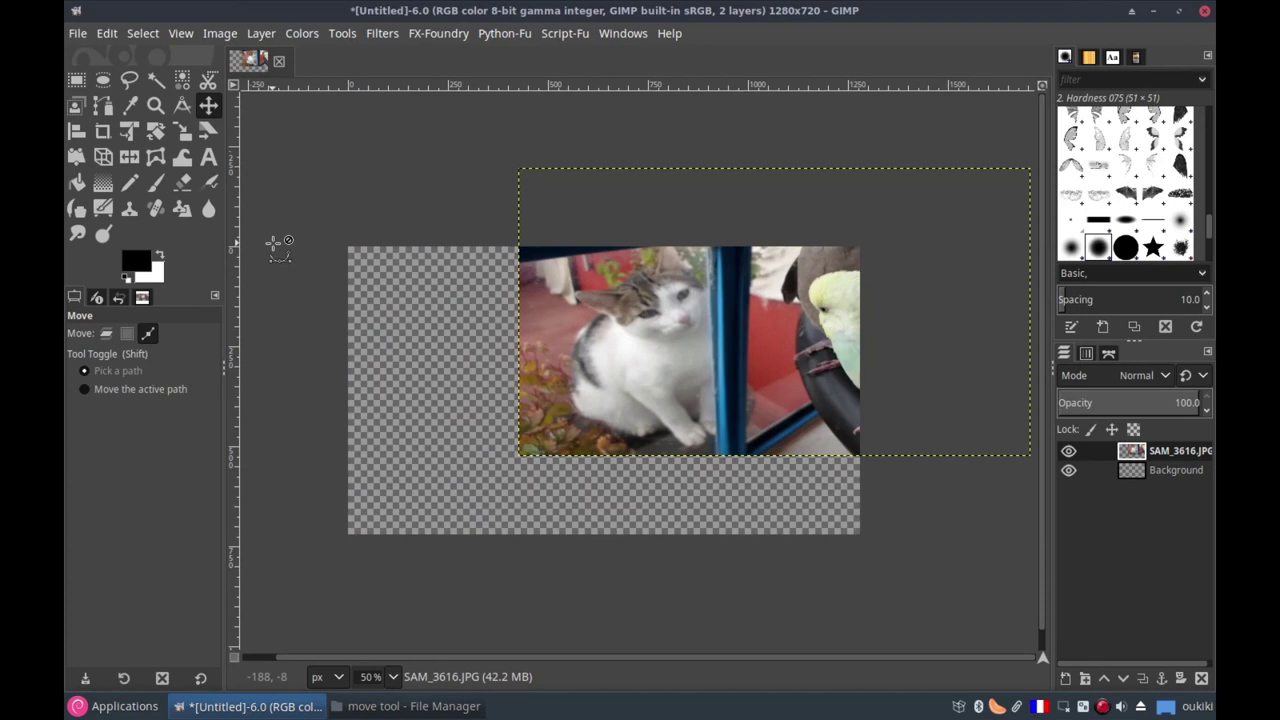
key(ctrl+z)
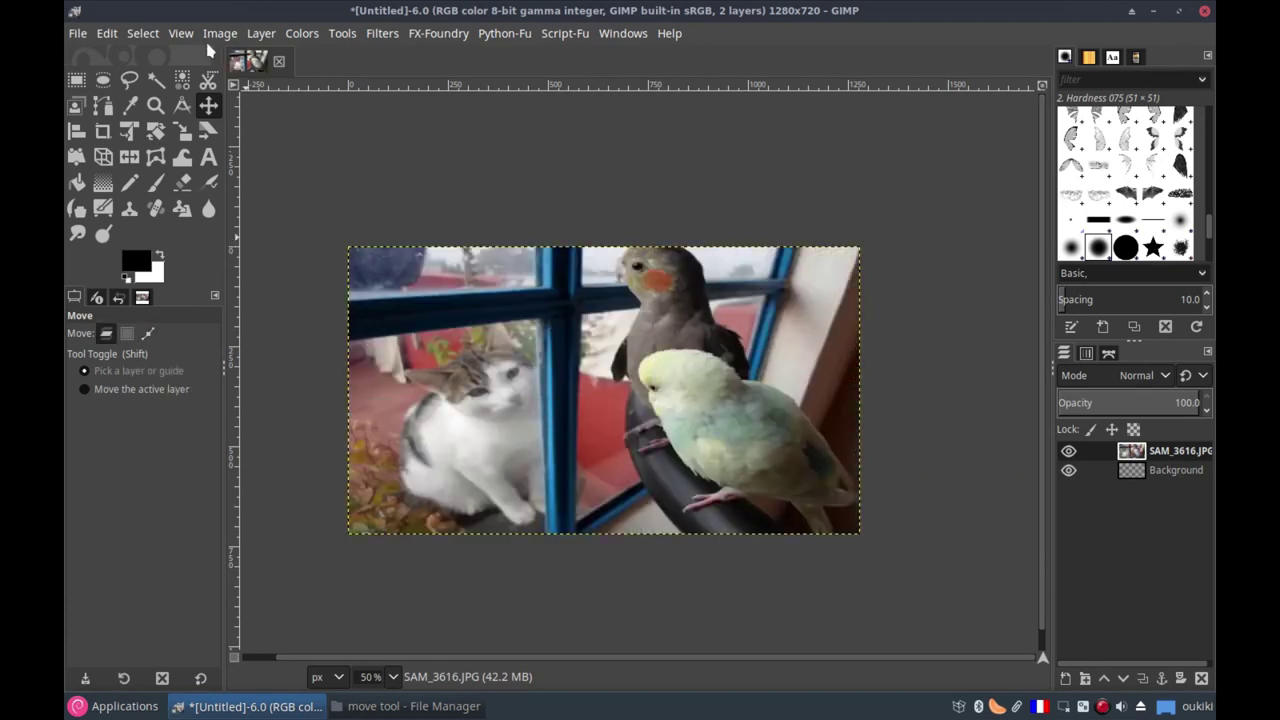
Move the photo up and right again, then revert it with Edit > Undo Move Layer
drag(588, 294, 738, 244)
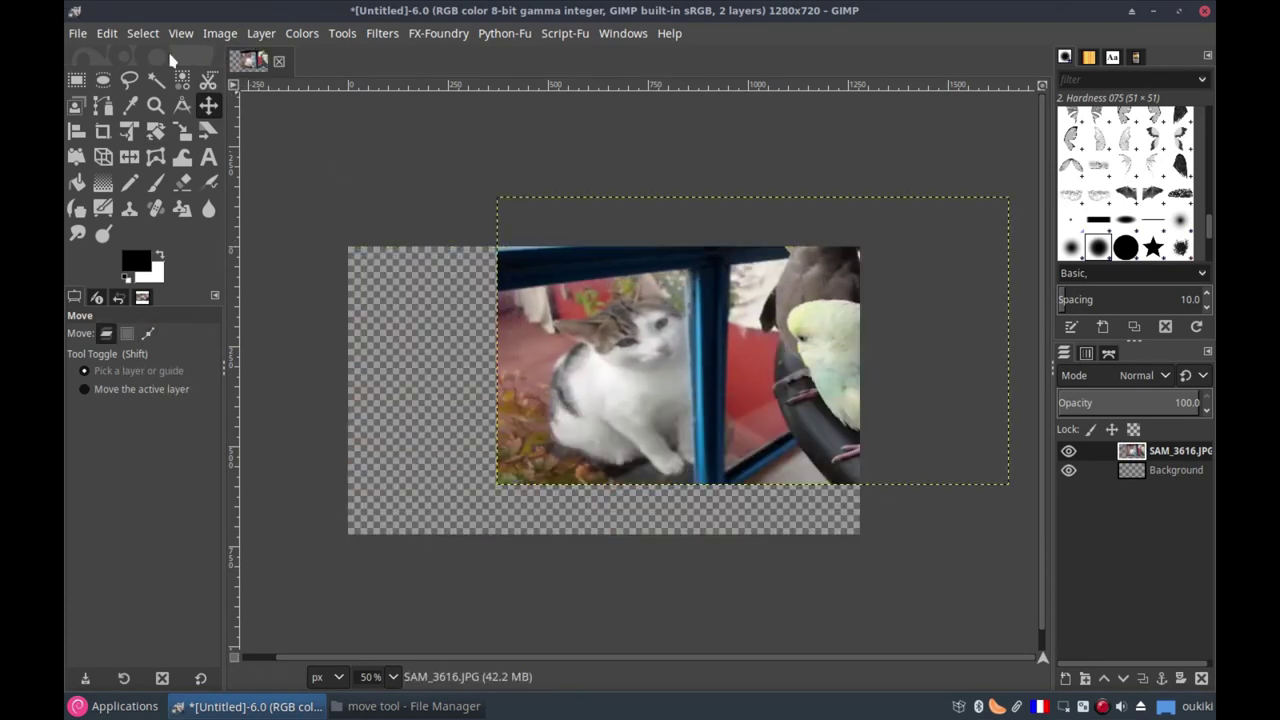
click(145, 36)
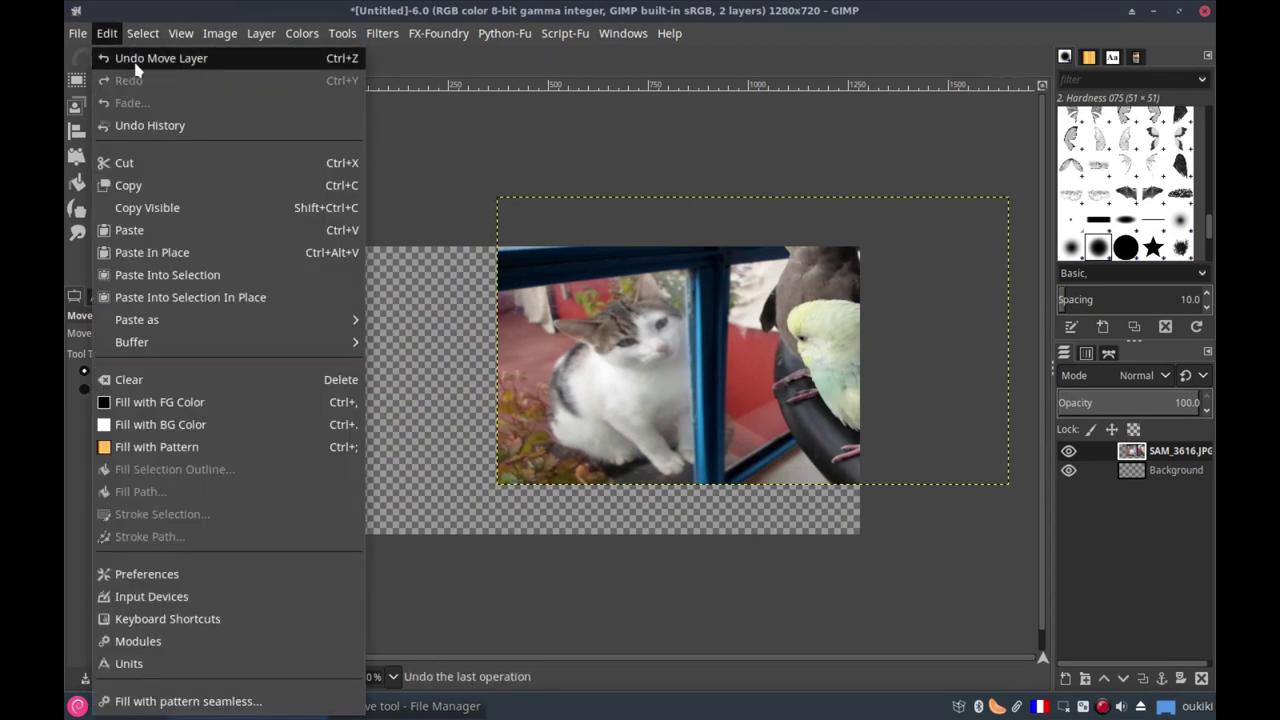
click(165, 59)
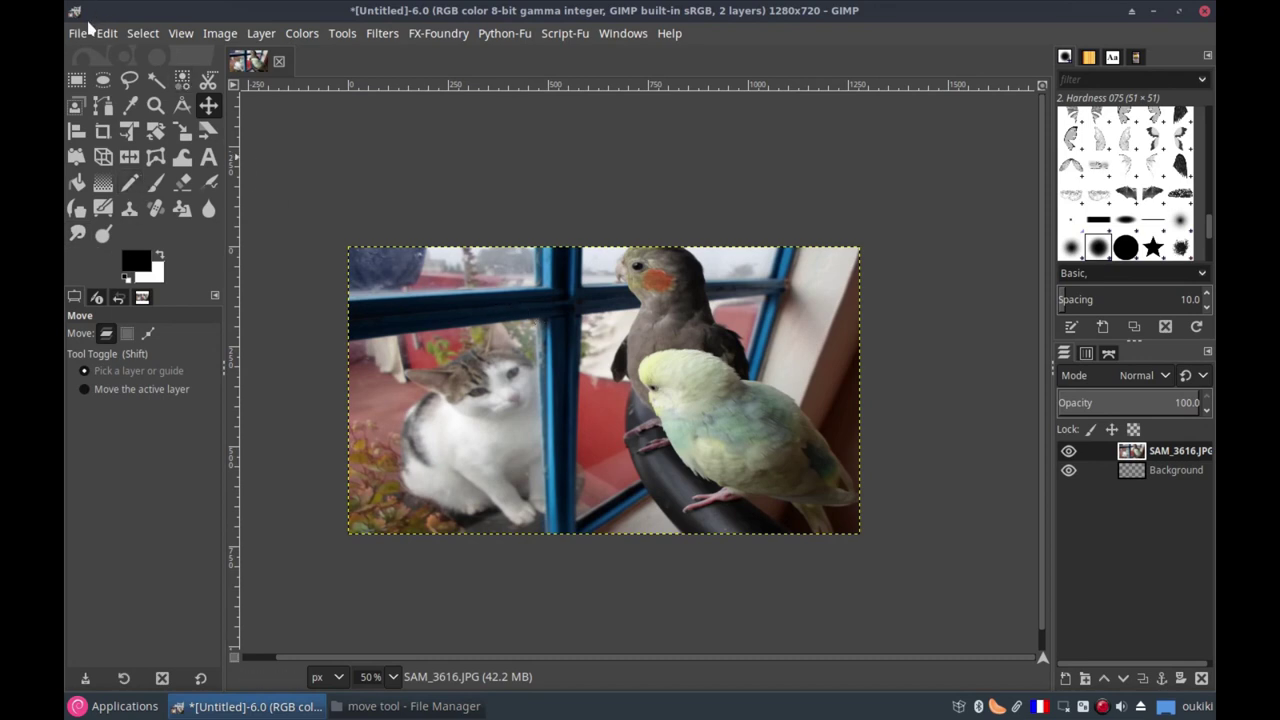
click(80, 36)
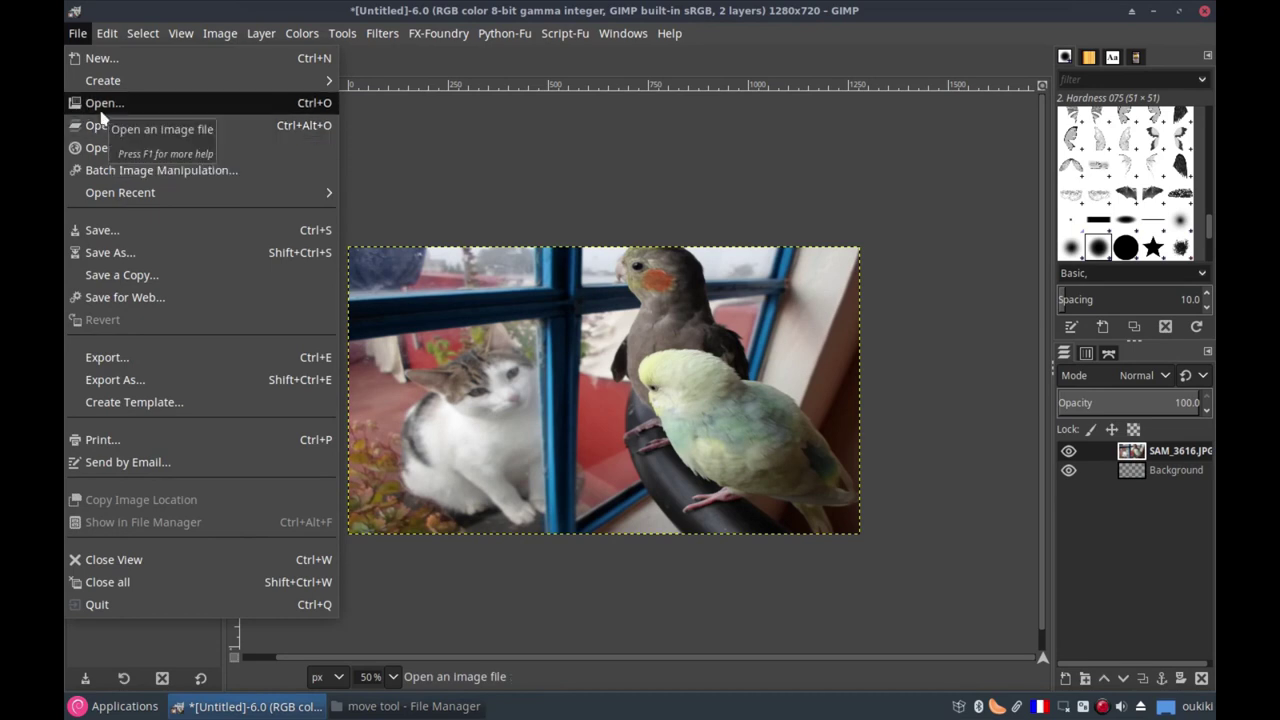
Open subscribe.png from the 'new intro gnutux' folder as a new layer
click(337, 42)
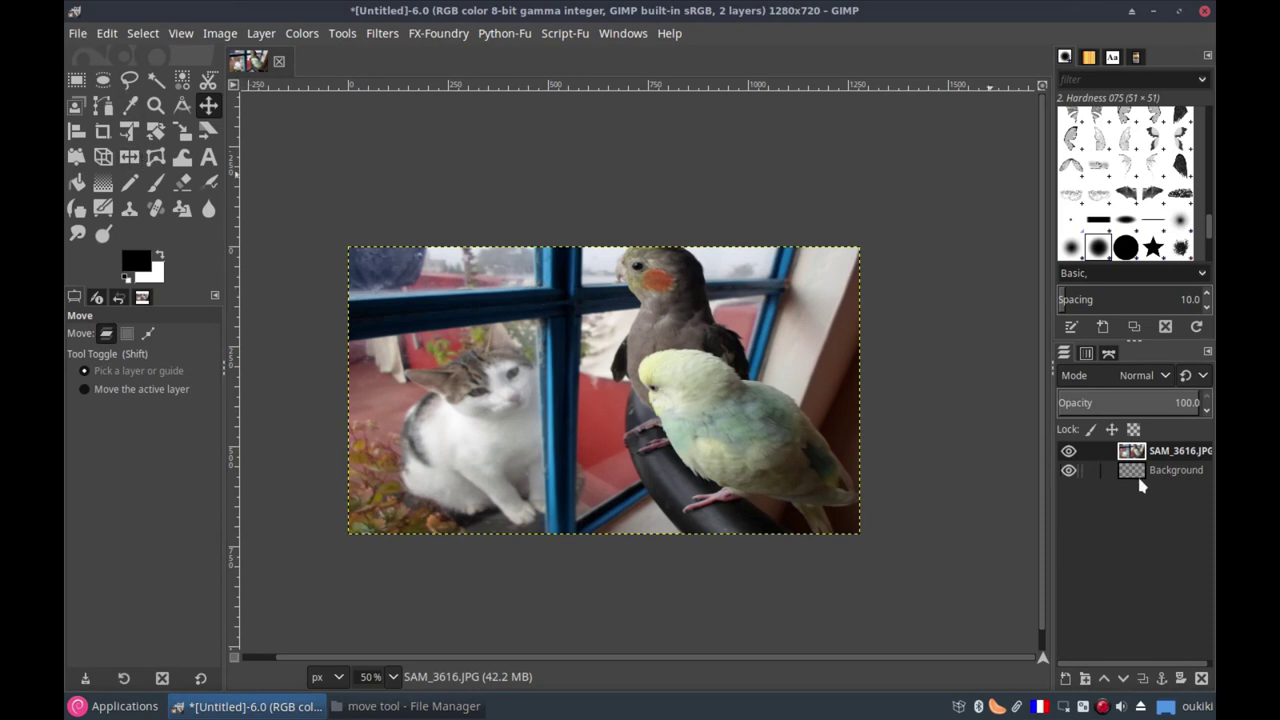
click(82, 35)
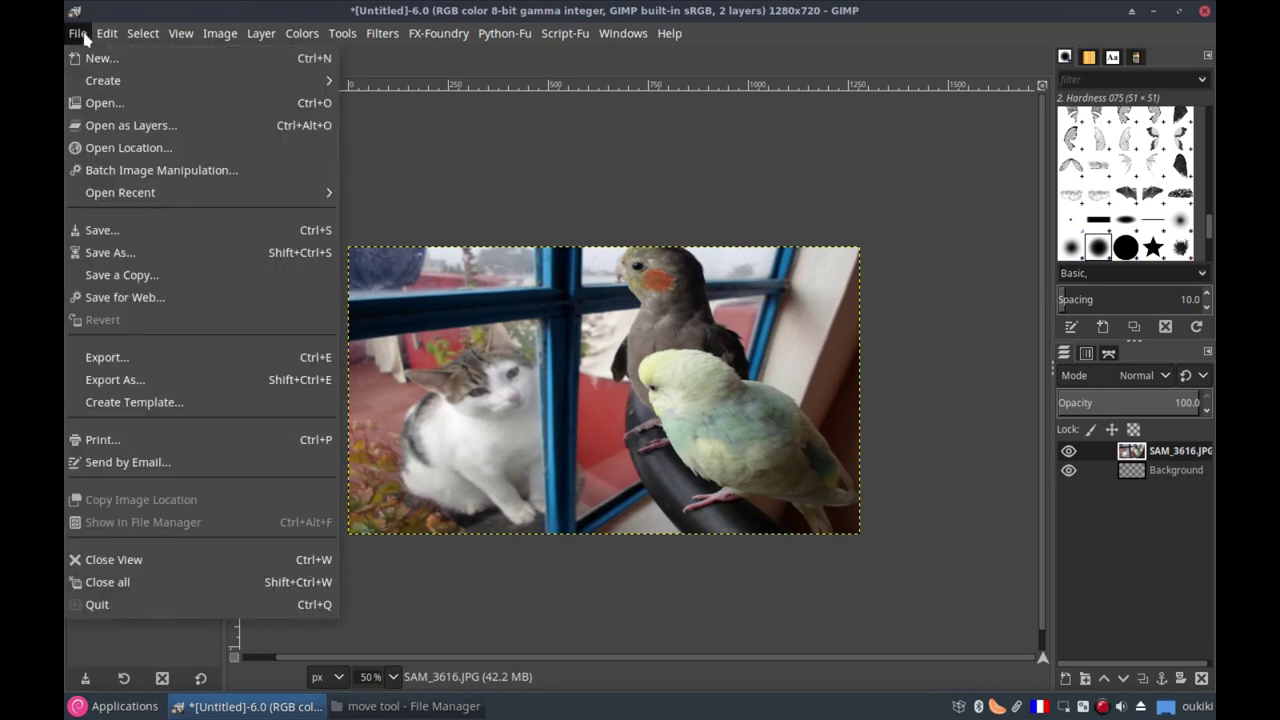
click(91, 126)
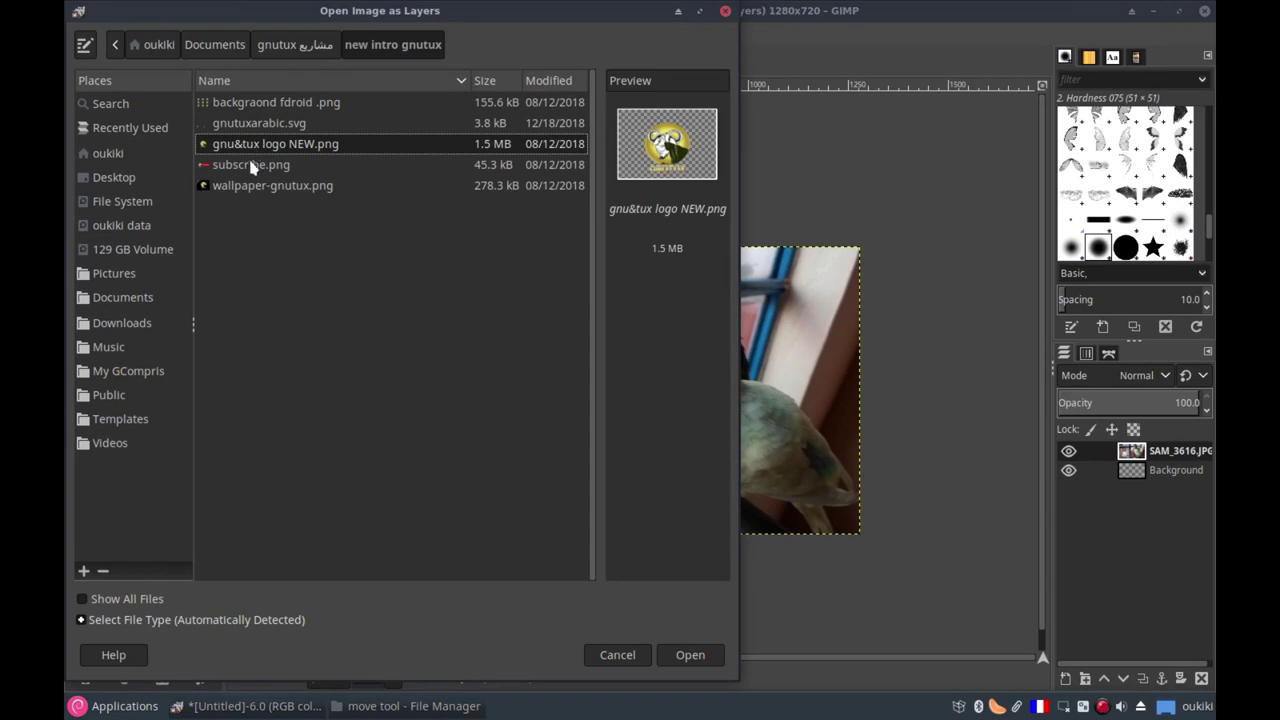
click(251, 166)
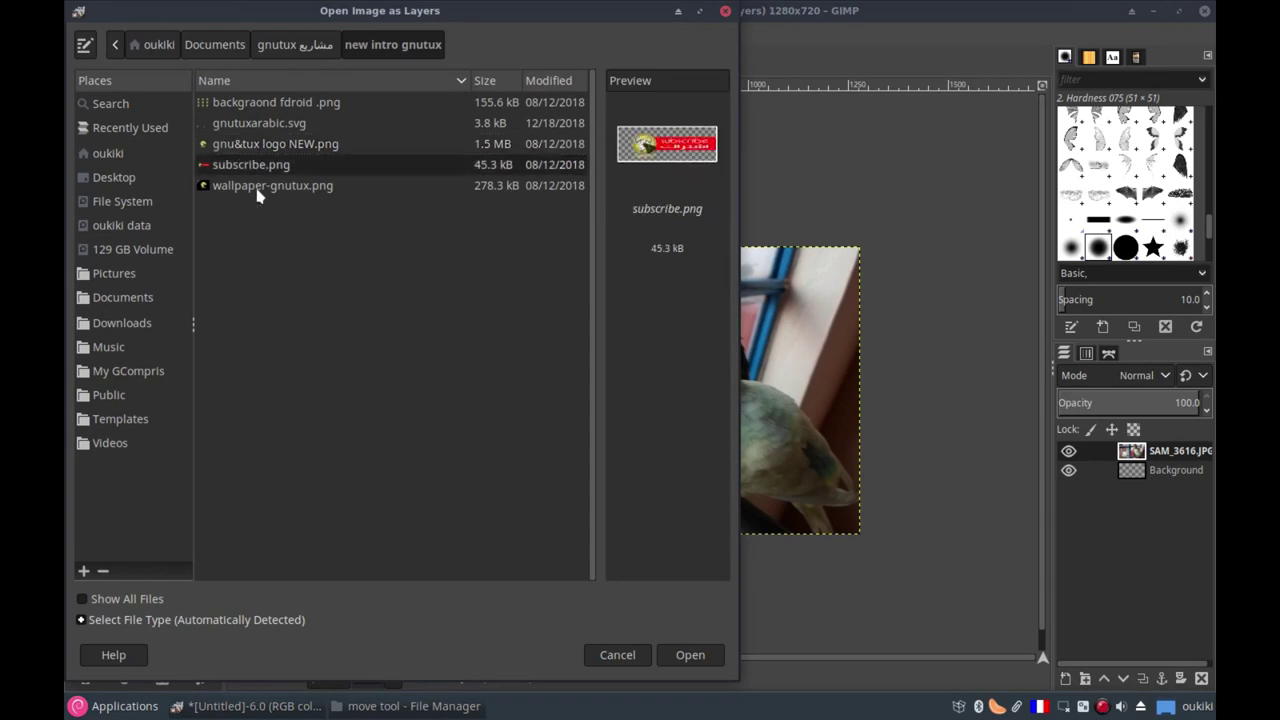
click(680, 655)
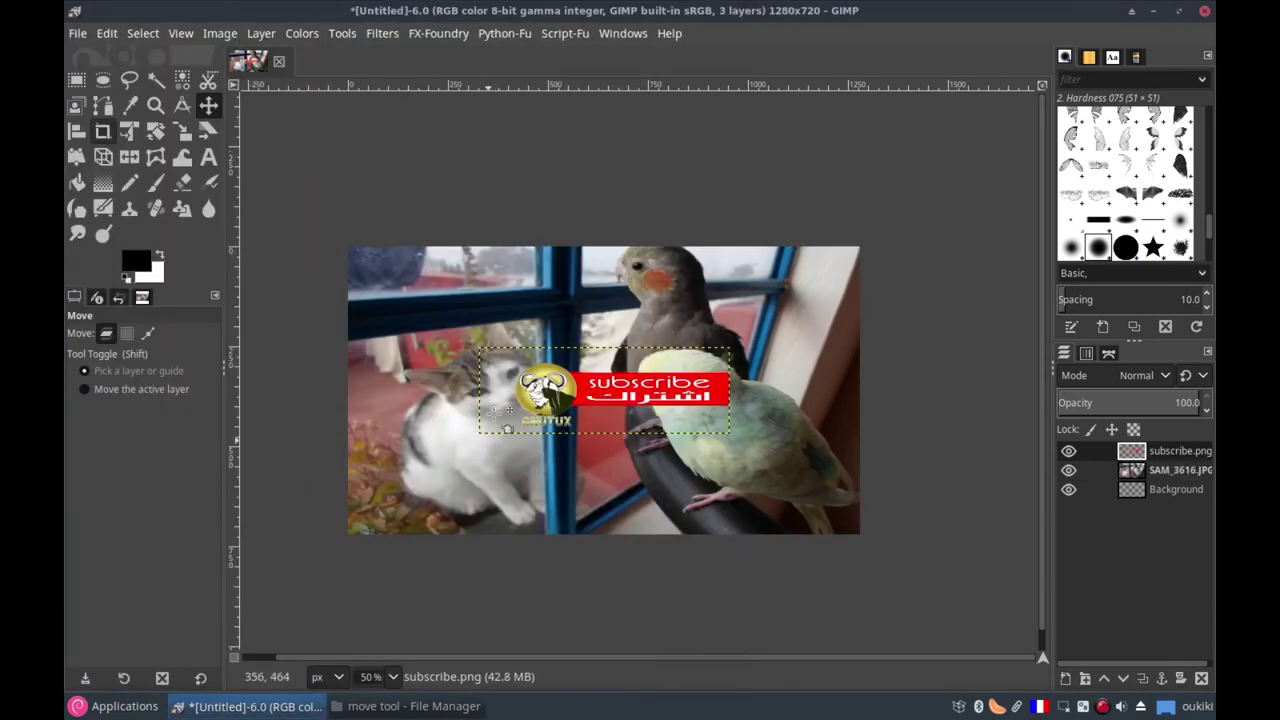
Drag the subscribe logo to the photo's lower middle and set Move to the active layer
mouse_move(540, 429)
mouse_down()
mouse_move(484, 460)
mouse_move(453, 510)
mouse_up()
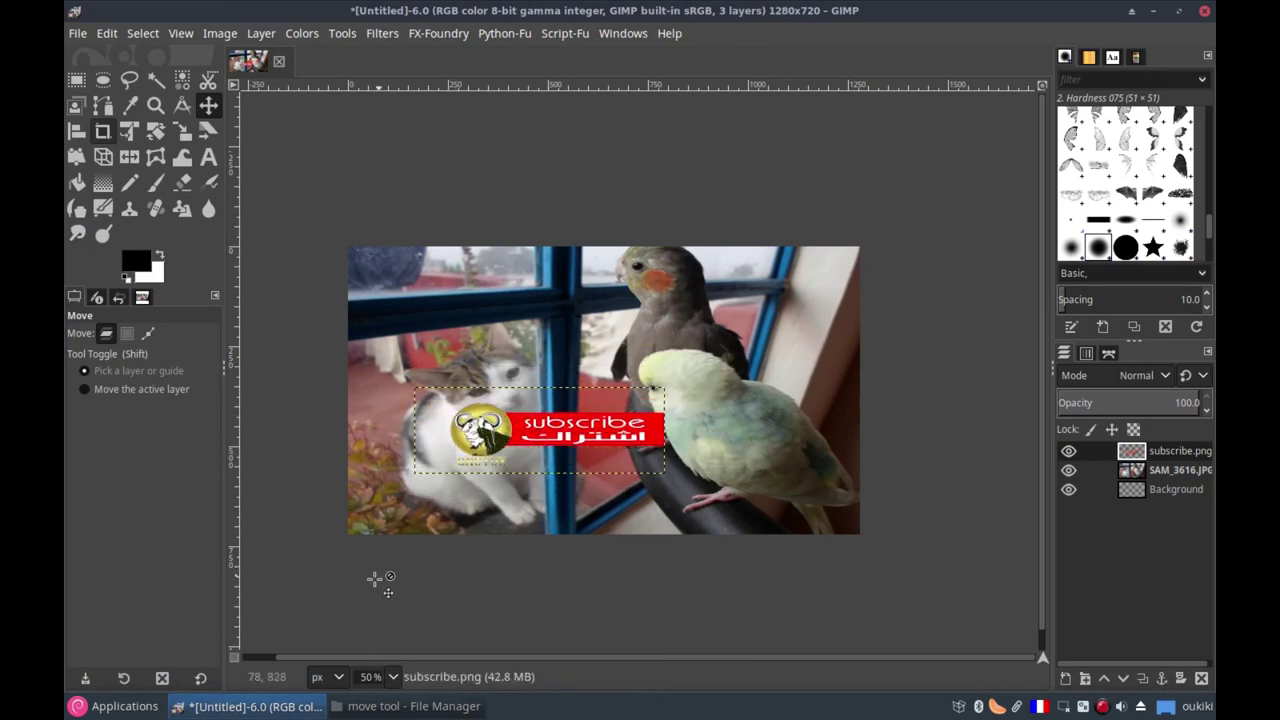
drag(474, 440, 486, 395)
drag(499, 272, 475, 200)
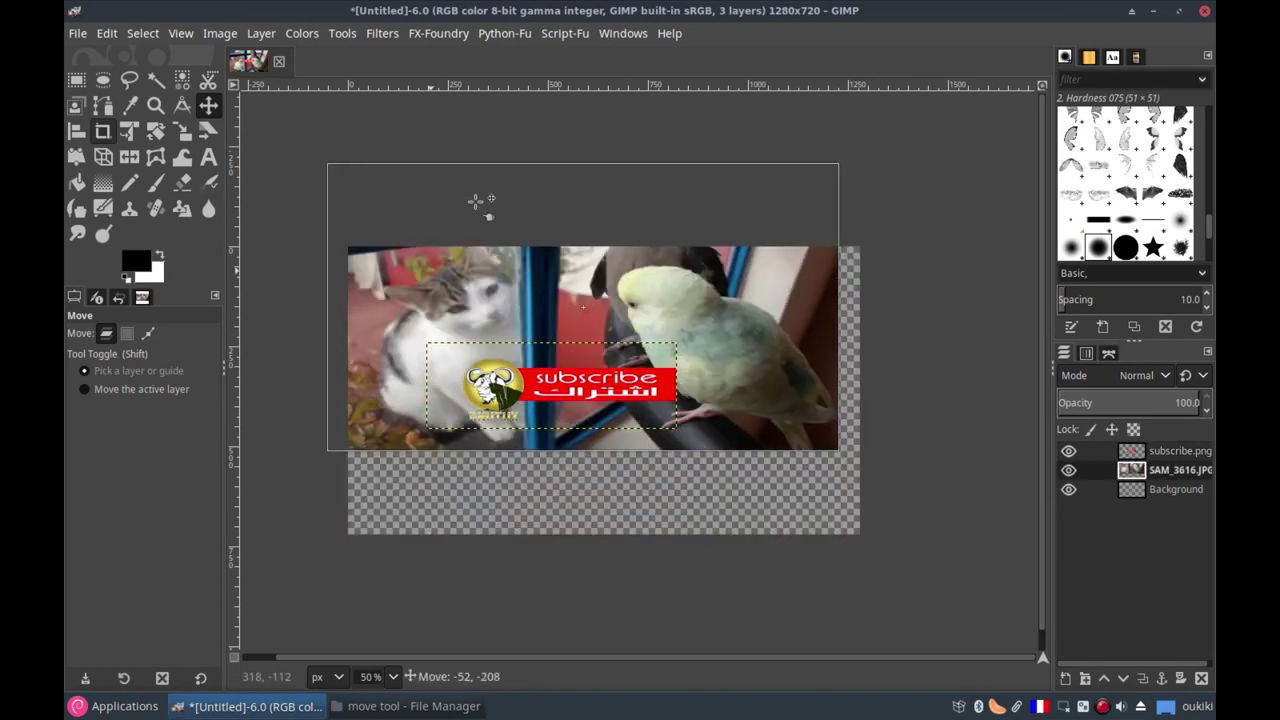
mouse_move(496, 392)
mouse_down()
mouse_move(514, 388)
mouse_move(520, 409)
mouse_up()
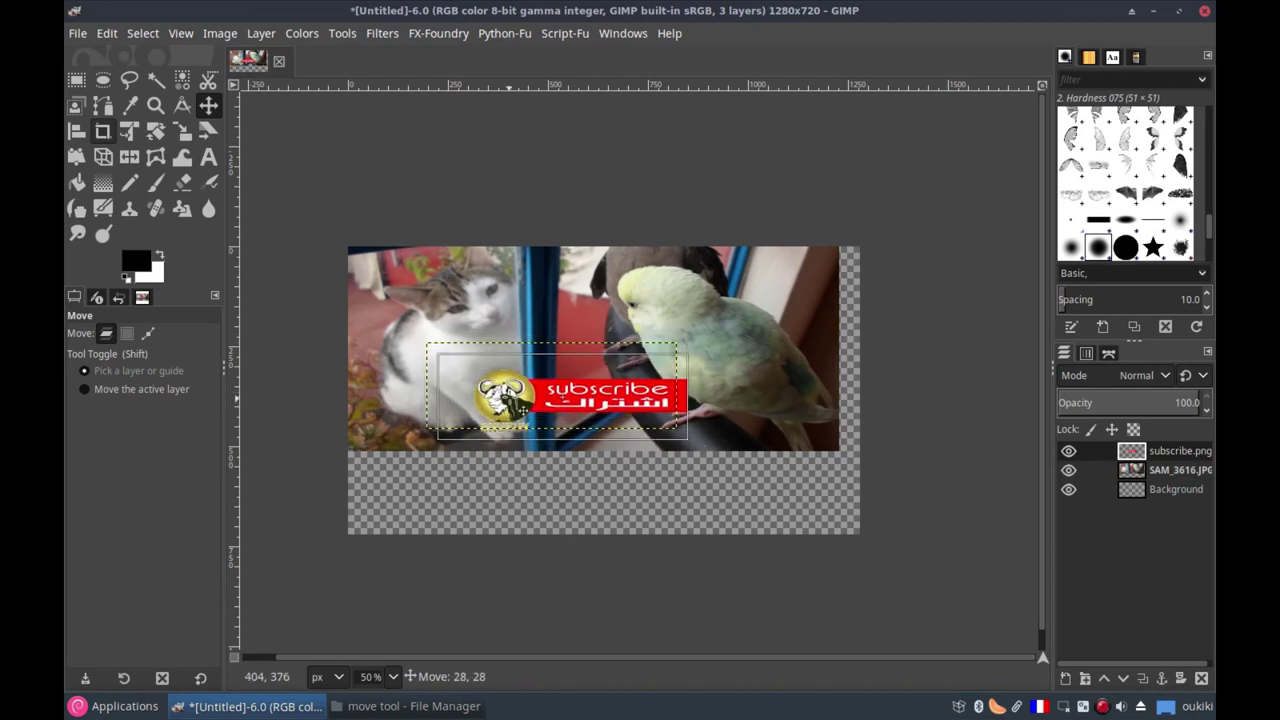
drag(520, 409, 592, 417)
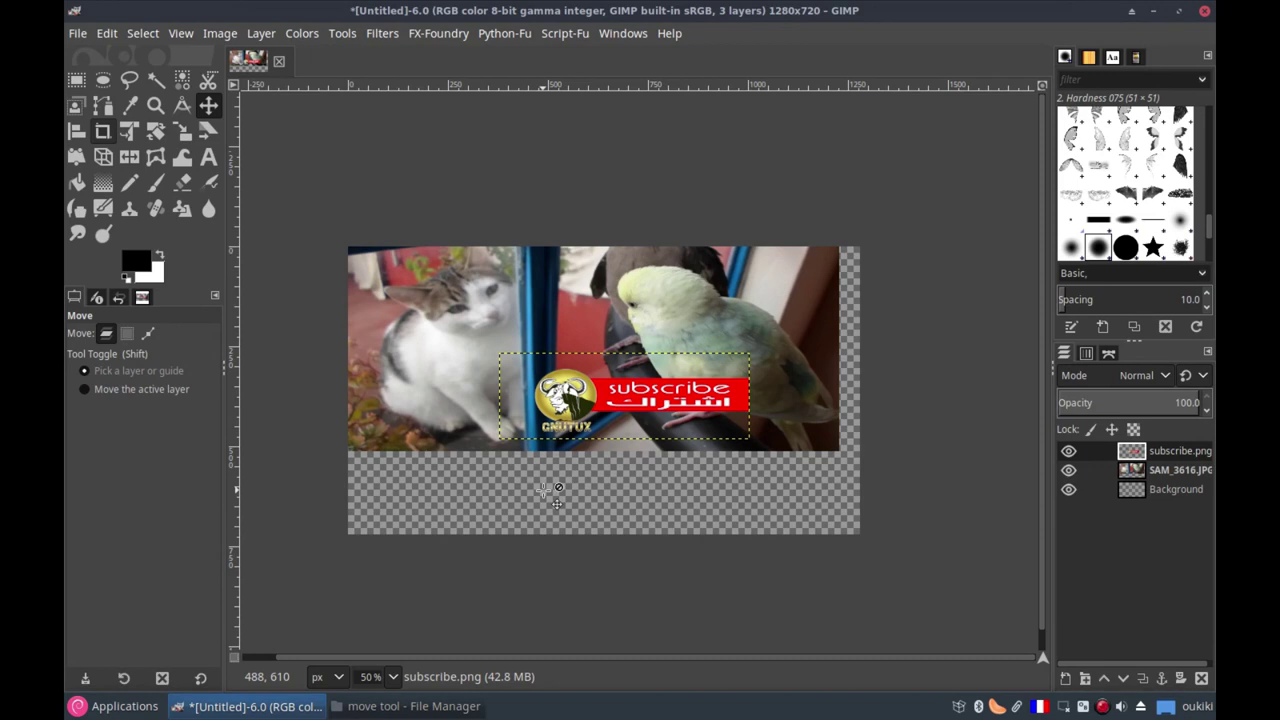
click(122, 398)
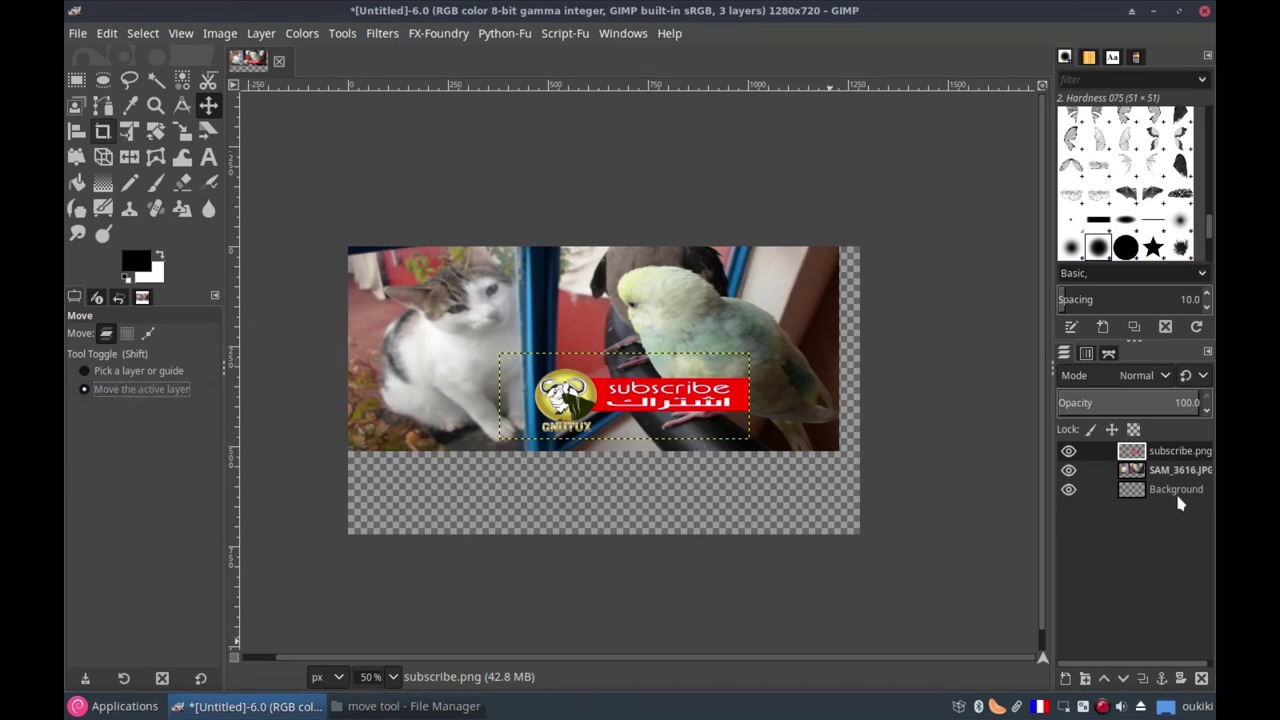
Drag the SAM_3616.JPG layer back to fill the canvas, then cancel a logo drag with Esc
click(1147, 474)
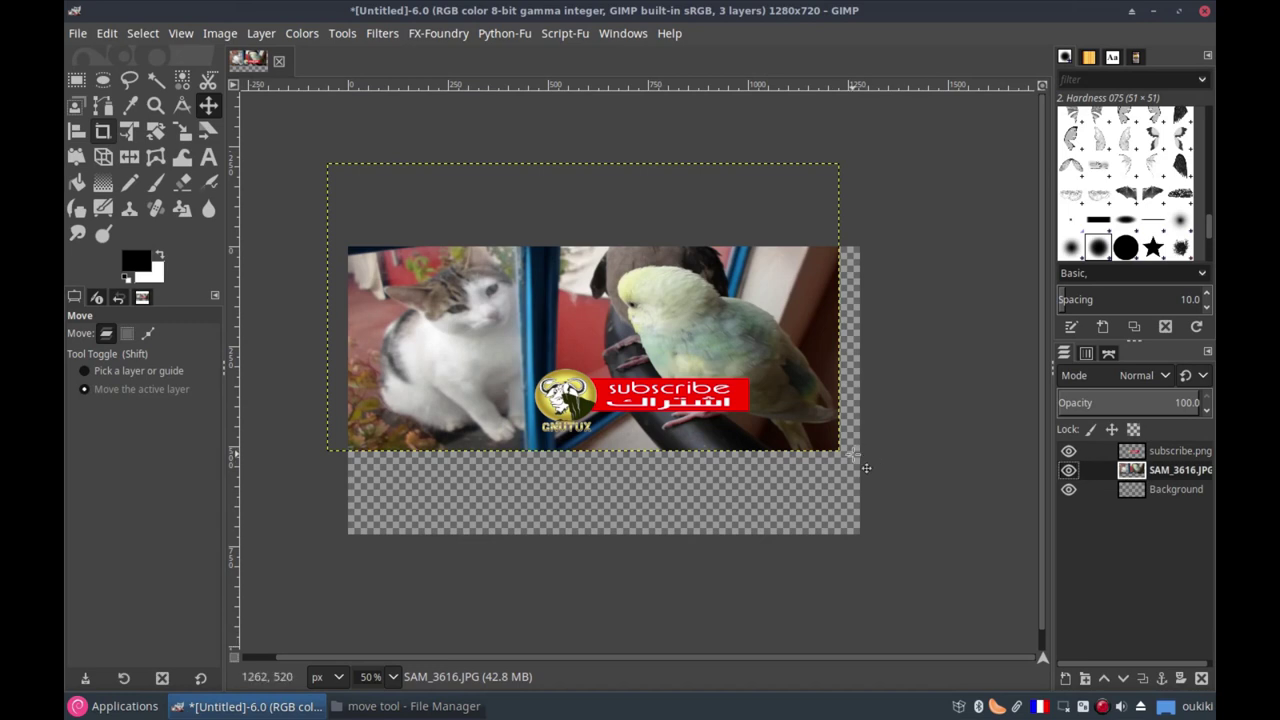
mouse_move(851, 563)
mouse_down()
mouse_move(914, 630)
mouse_move(994, 569)
mouse_move(897, 660)
mouse_move(846, 651)
mouse_move(878, 642)
mouse_up()
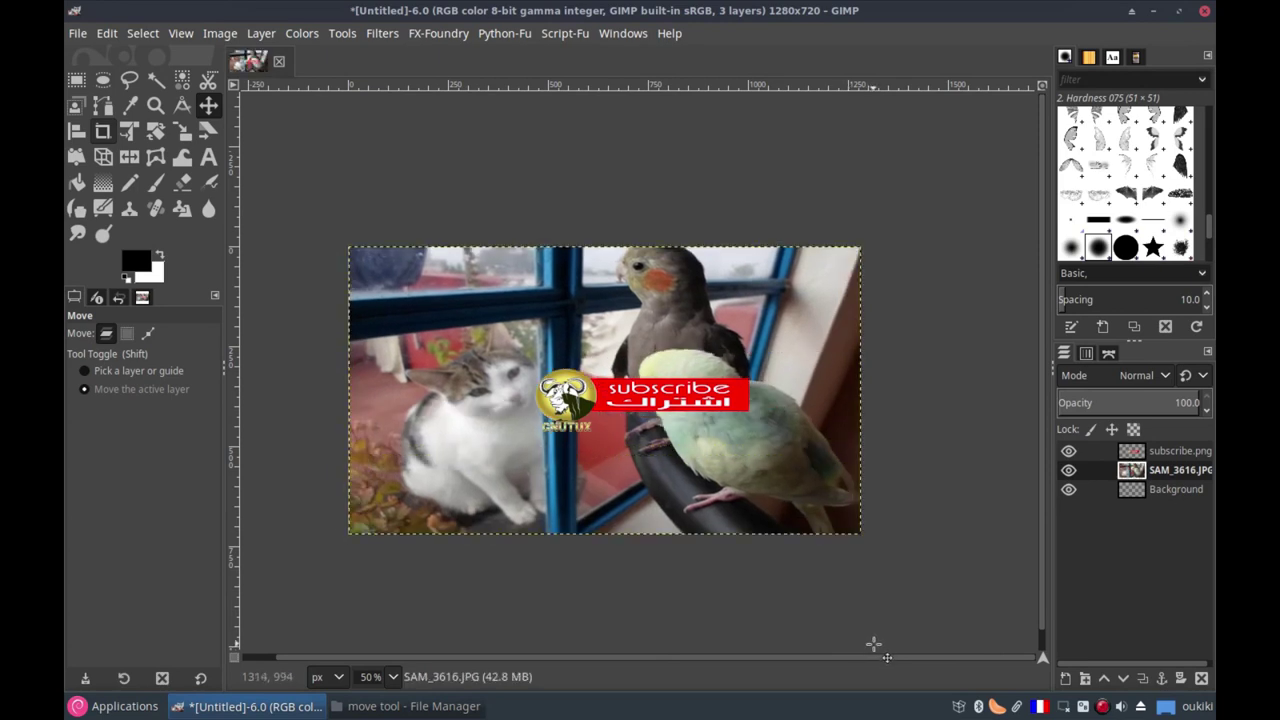
click(1150, 455)
mouse_move(430, 334)
mouse_down()
mouse_move(296, 320)
mouse_move(467, 294)
mouse_up()
key(Escape)
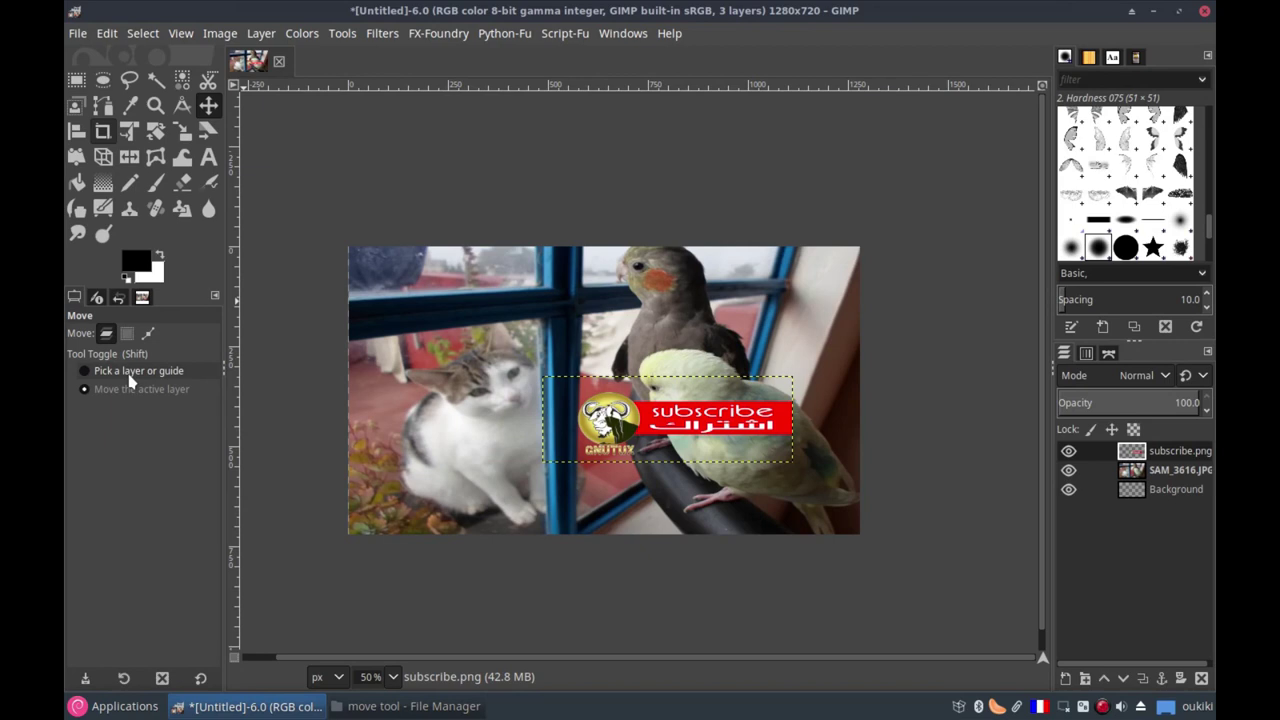
Set Move to pick a layer, drag the logo to the lower left, and shift the photo left
click(88, 375)
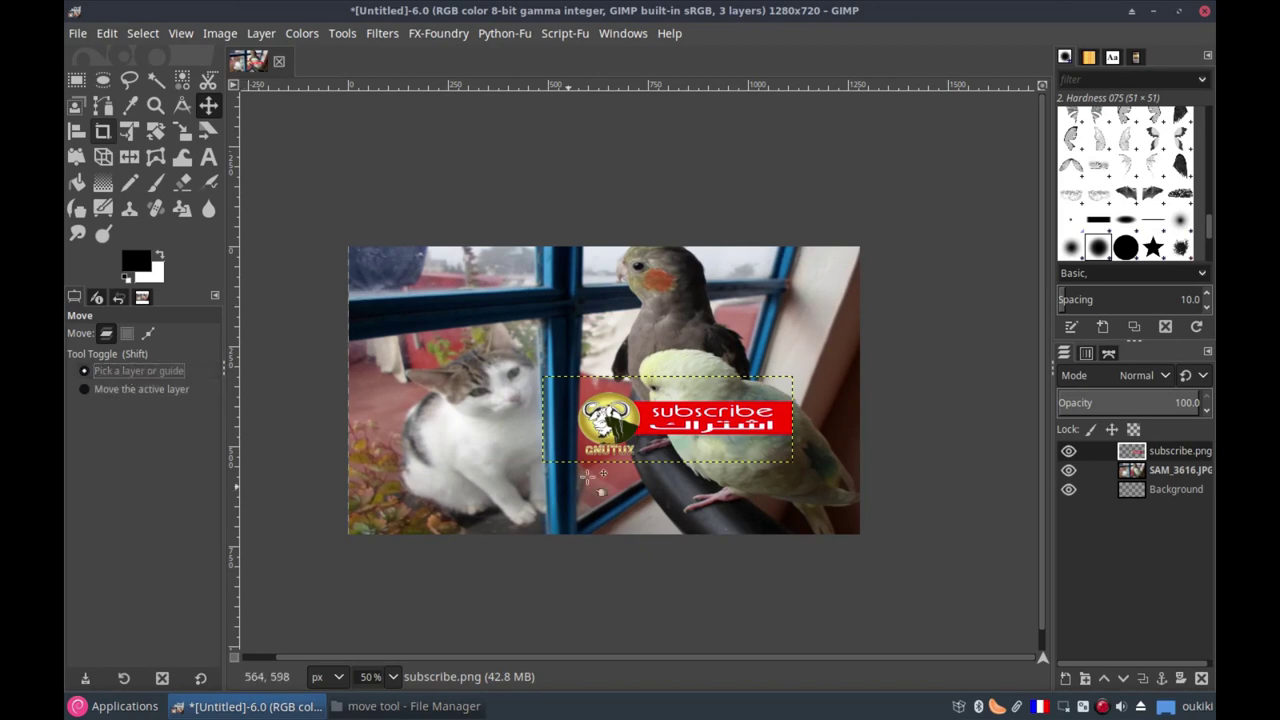
drag(667, 437, 552, 492)
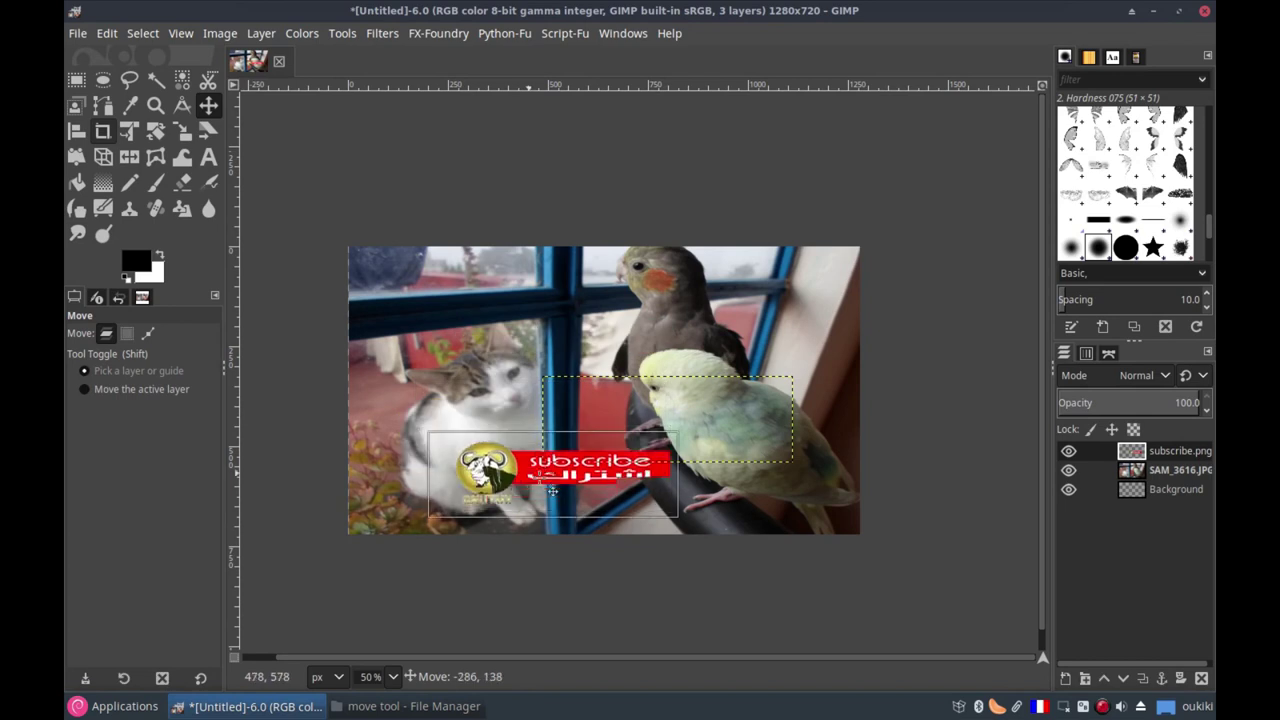
mouse_move(518, 357)
mouse_down()
mouse_move(560, 263)
mouse_move(530, 303)
mouse_up()
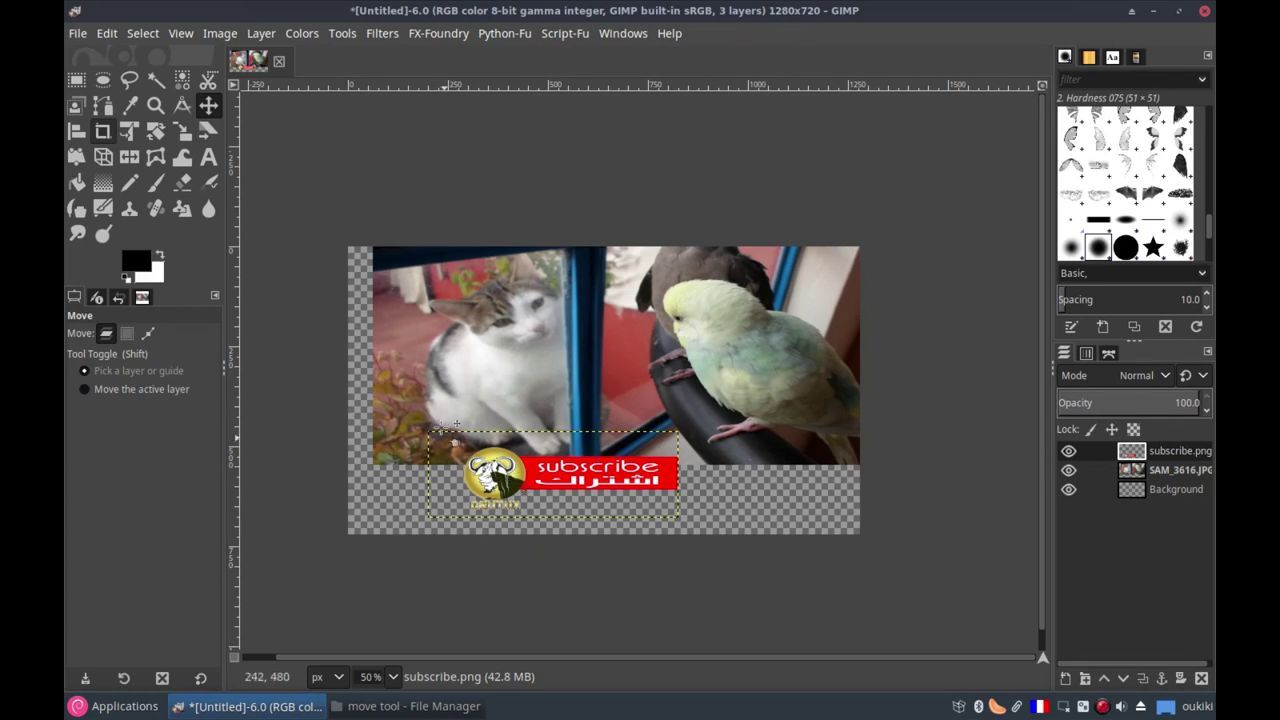
drag(534, 304, 436, 400)
key(Escape)
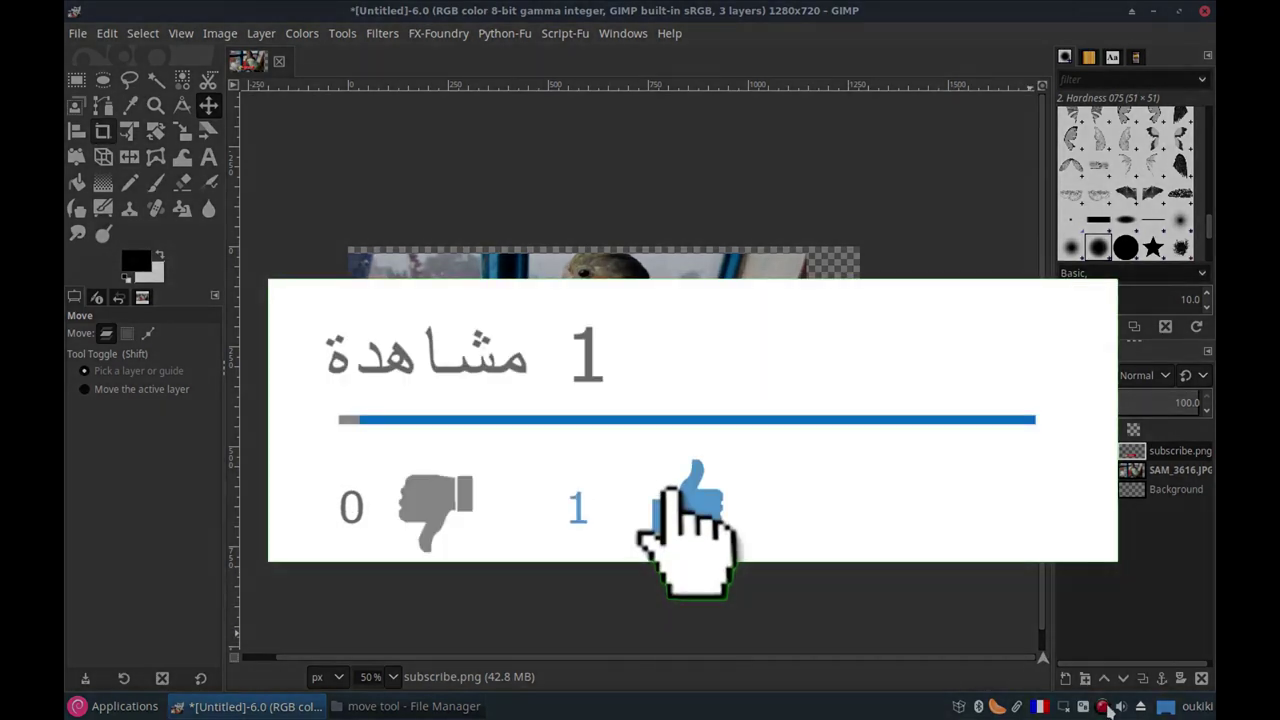
right_click(1101, 708)
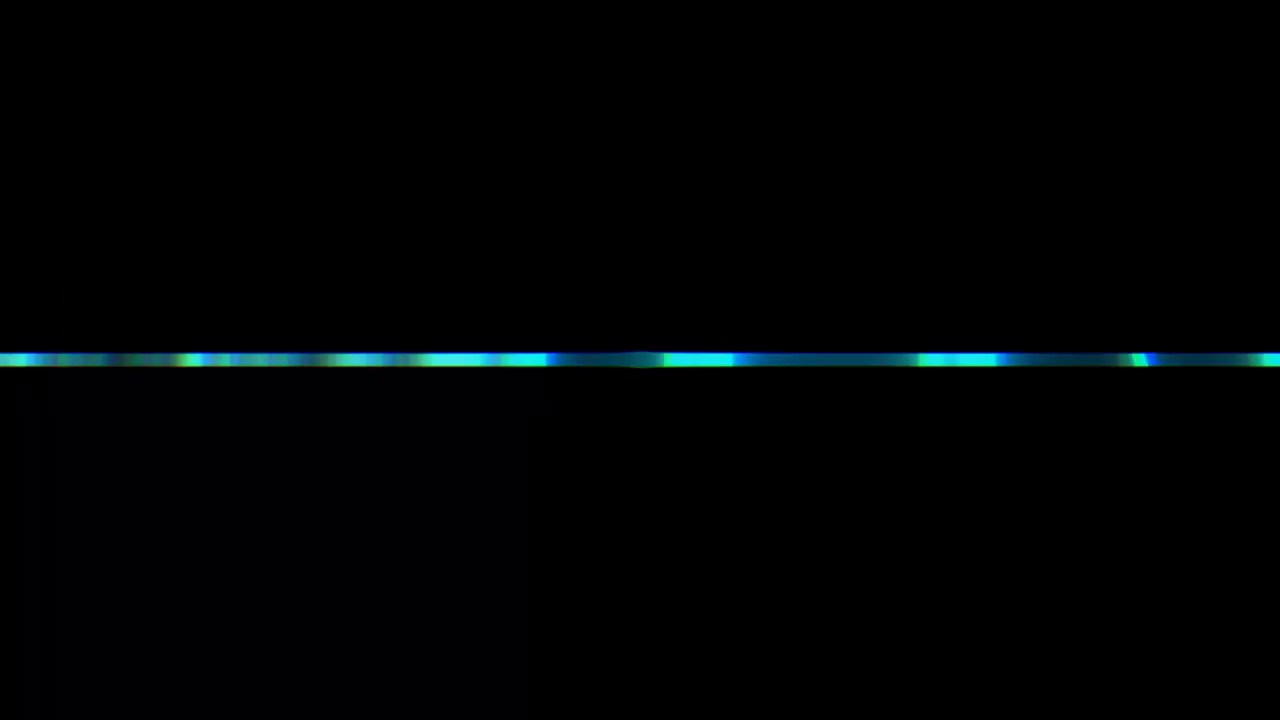